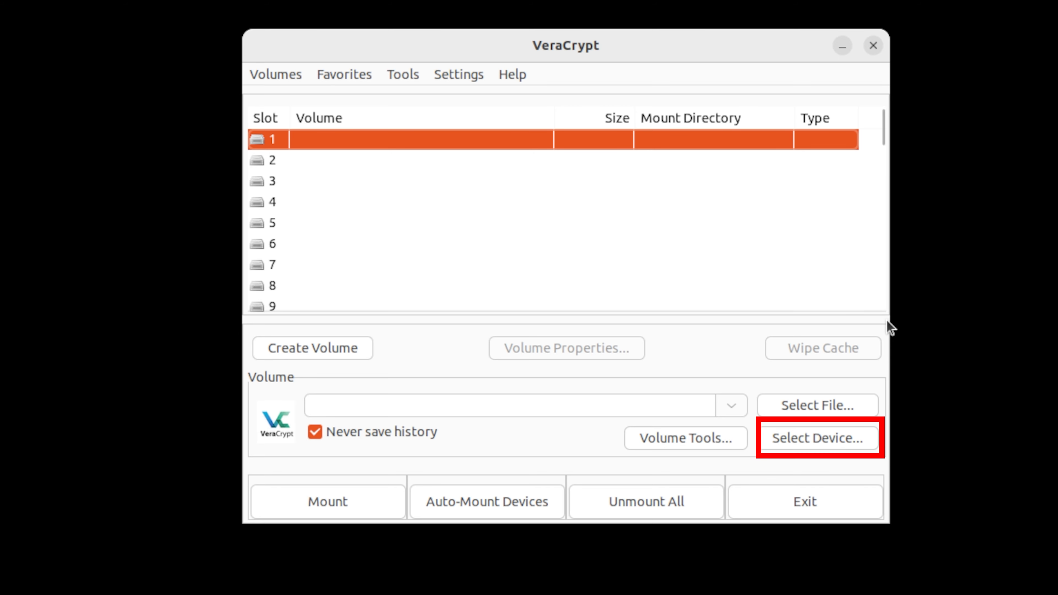
Select the 57.3 GiB partition /dev/sdb1 as the volume device.
left_click(834, 437)
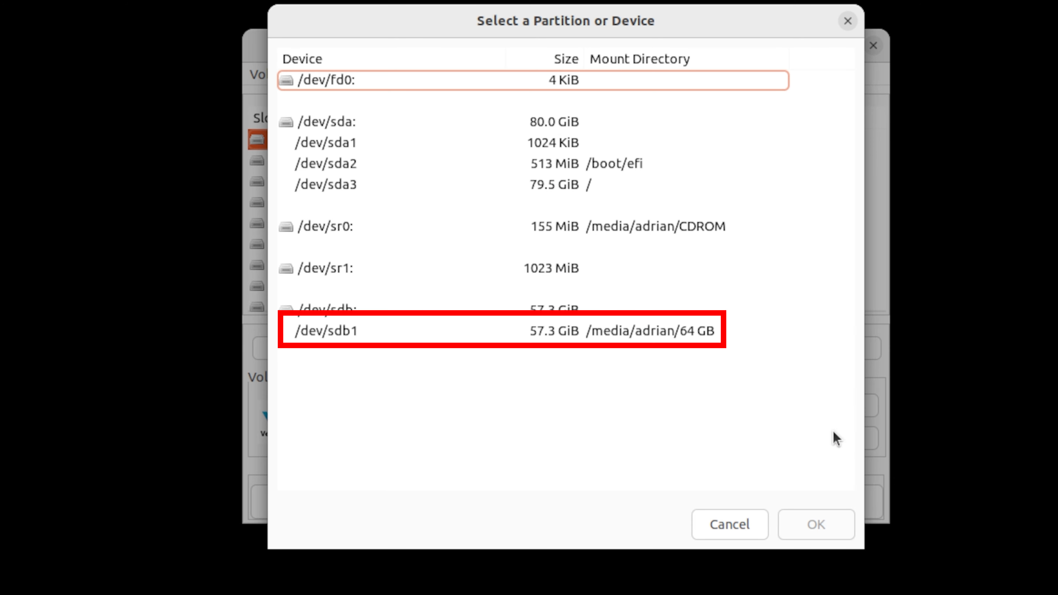
left_click(607, 331)
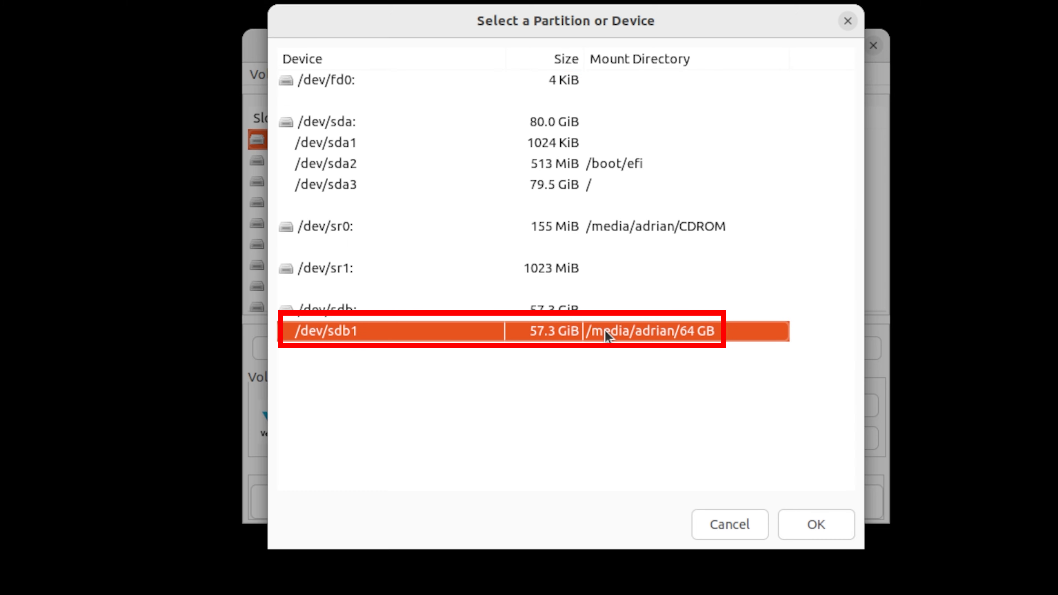
left_click(830, 515)
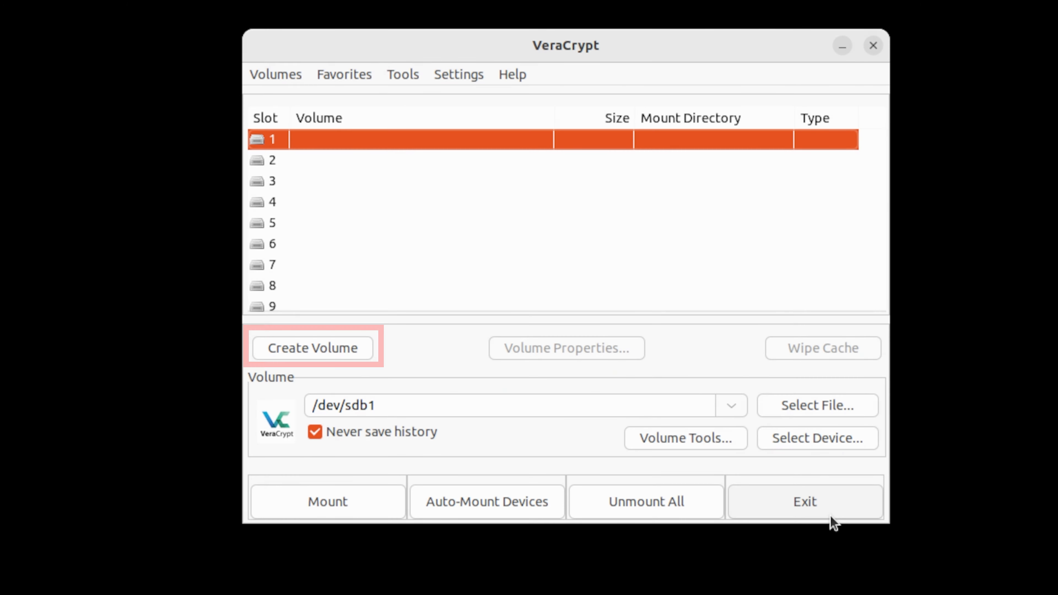
Start creating a new volume that encrypts a non-system partition/drive, using the standard VeraCrypt volume type.
left_click(338, 359)
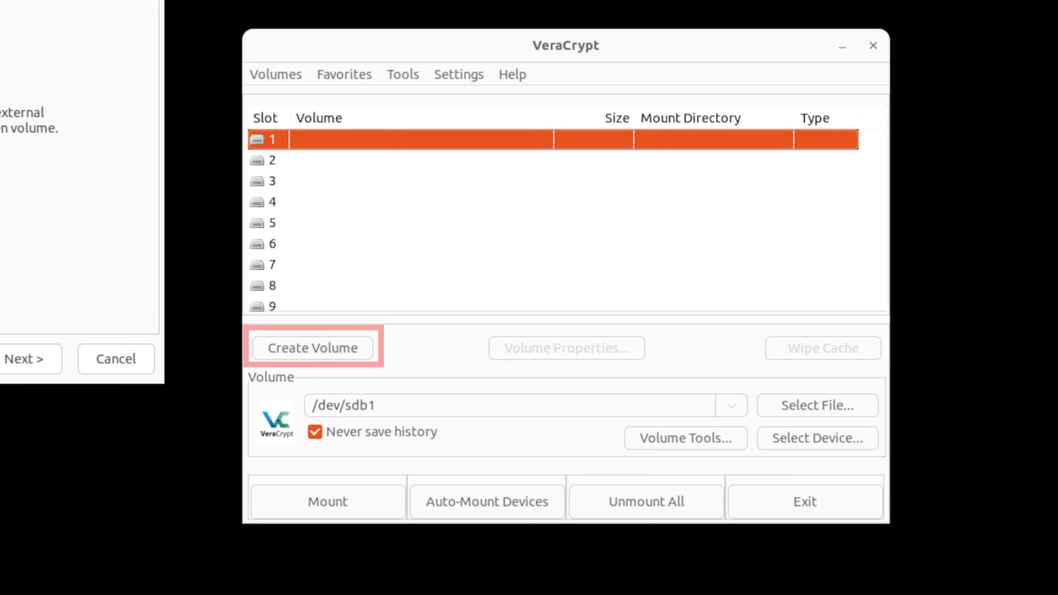
left_click_drag(0, 0, 569, 26)
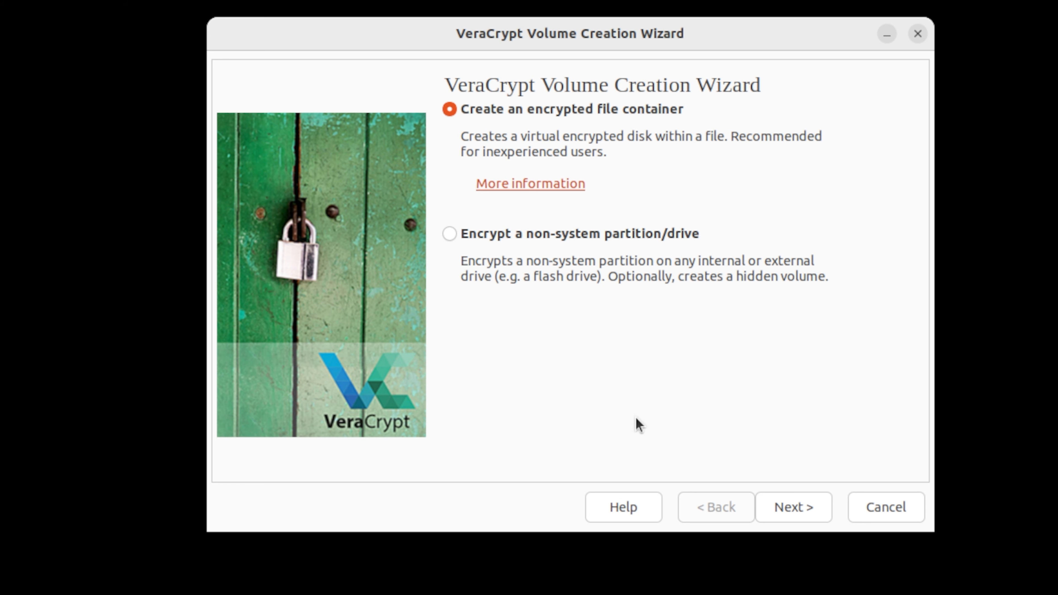
left_click(585, 235)
left_click(794, 507)
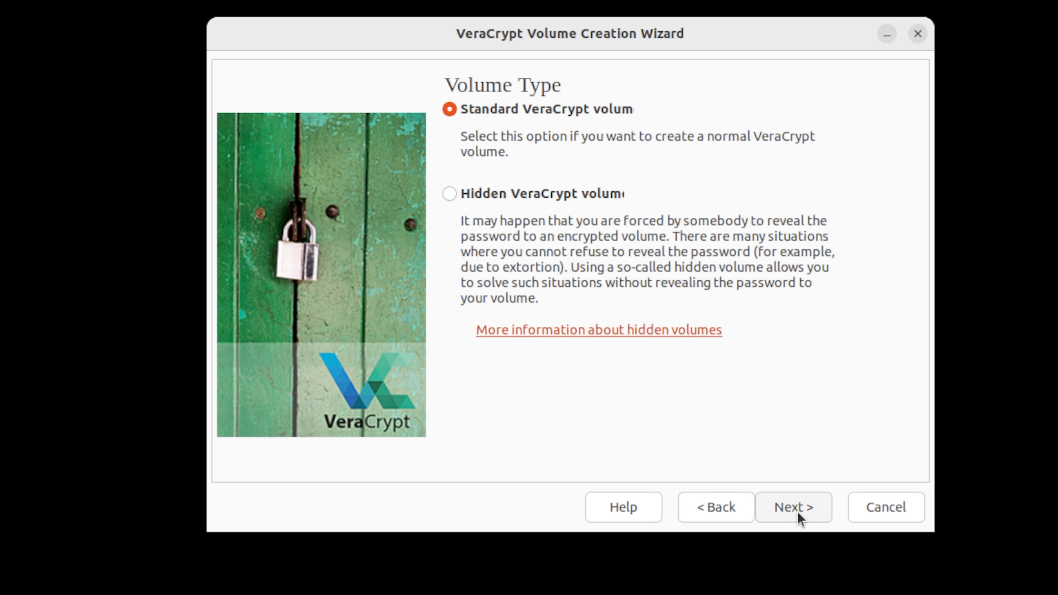
left_click(794, 507)
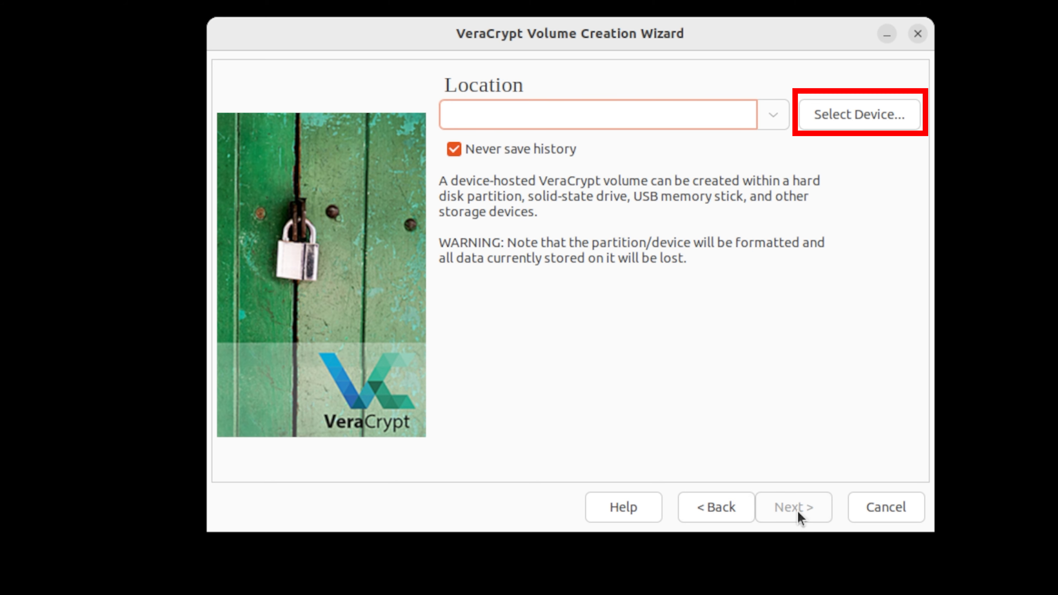
Set /dev/sdb1 as the location of the new encrypted volume.
left_click(890, 105)
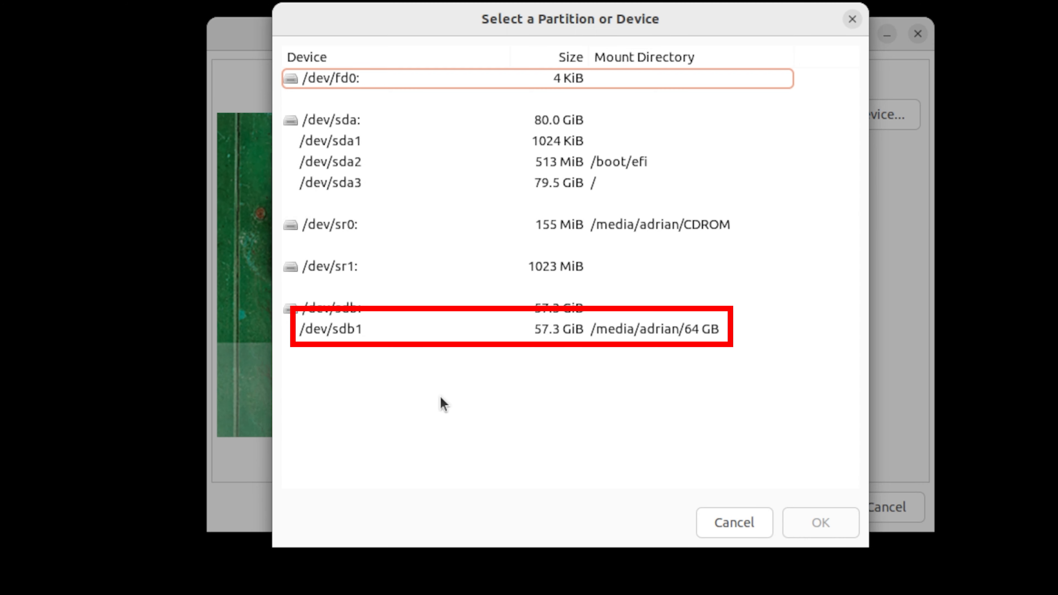
double_click(339, 333)
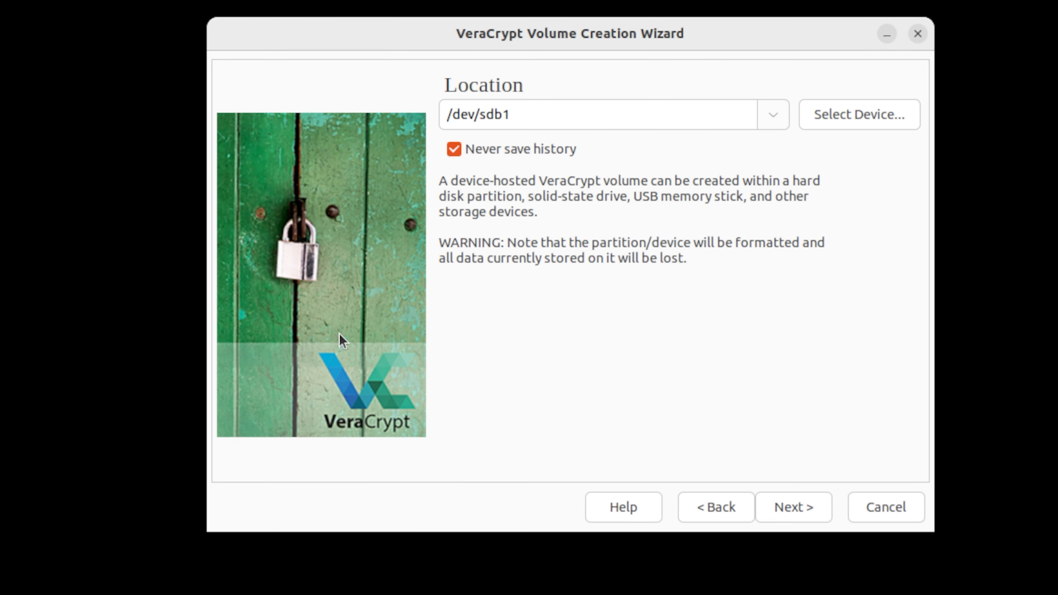
left_click(774, 506)
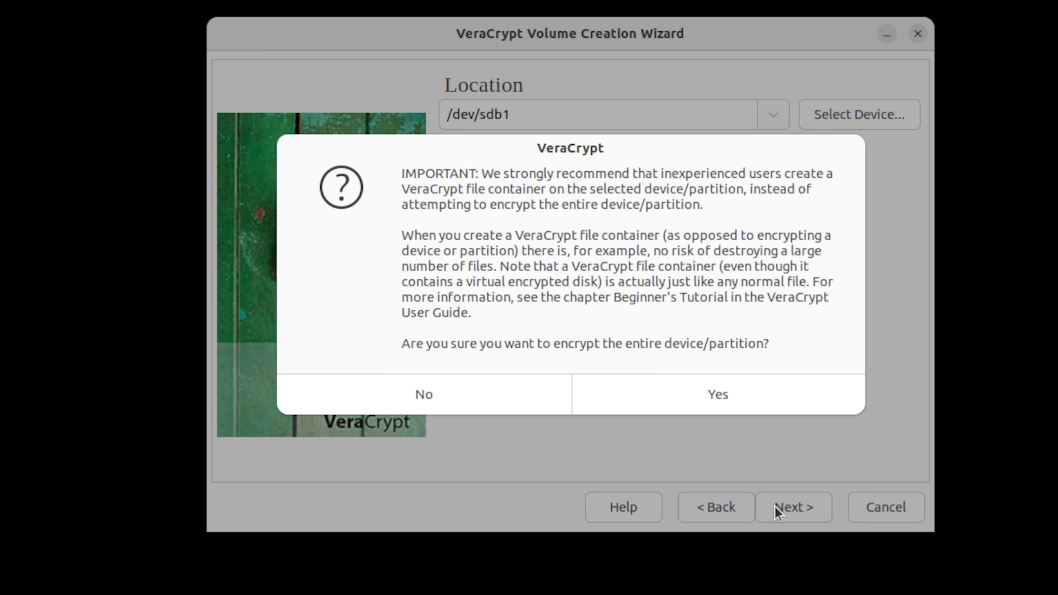
Agree to encrypt the entire partition and authorize it with the administrator password.
left_click(772, 411)
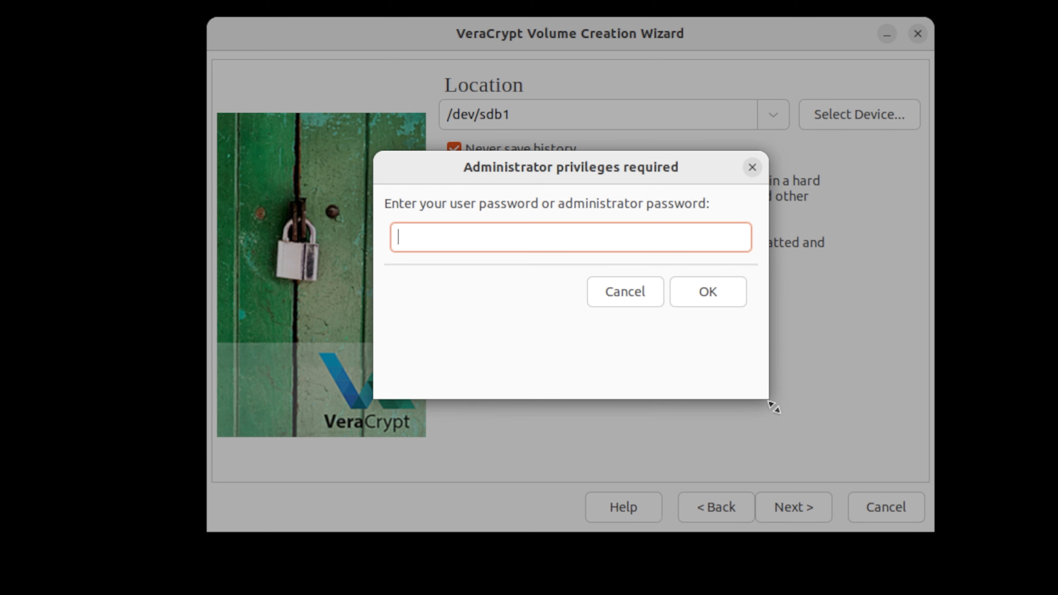
type("••••")
left_click(705, 299)
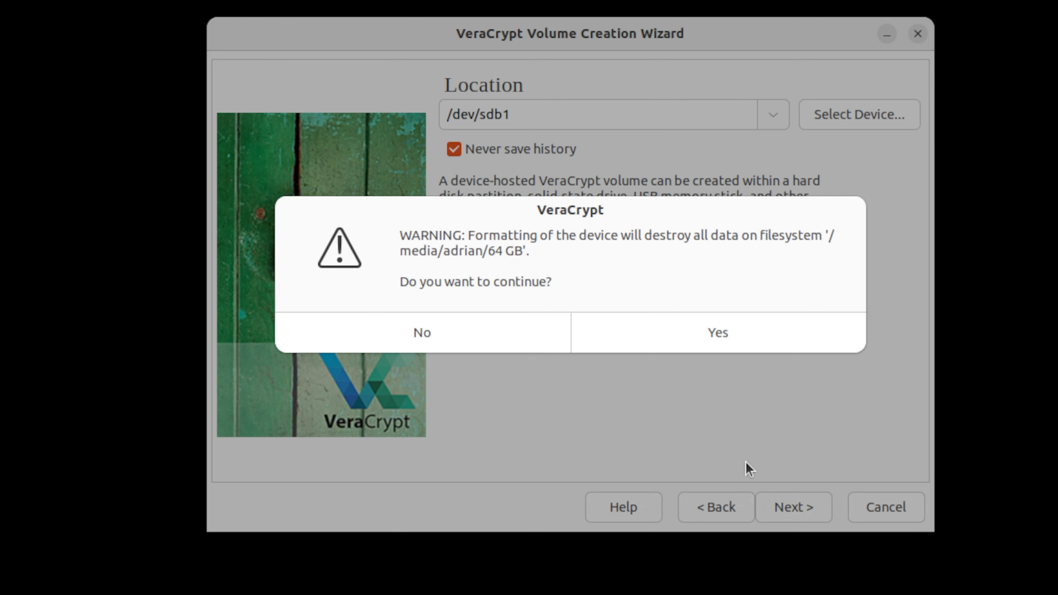
left_click(728, 338)
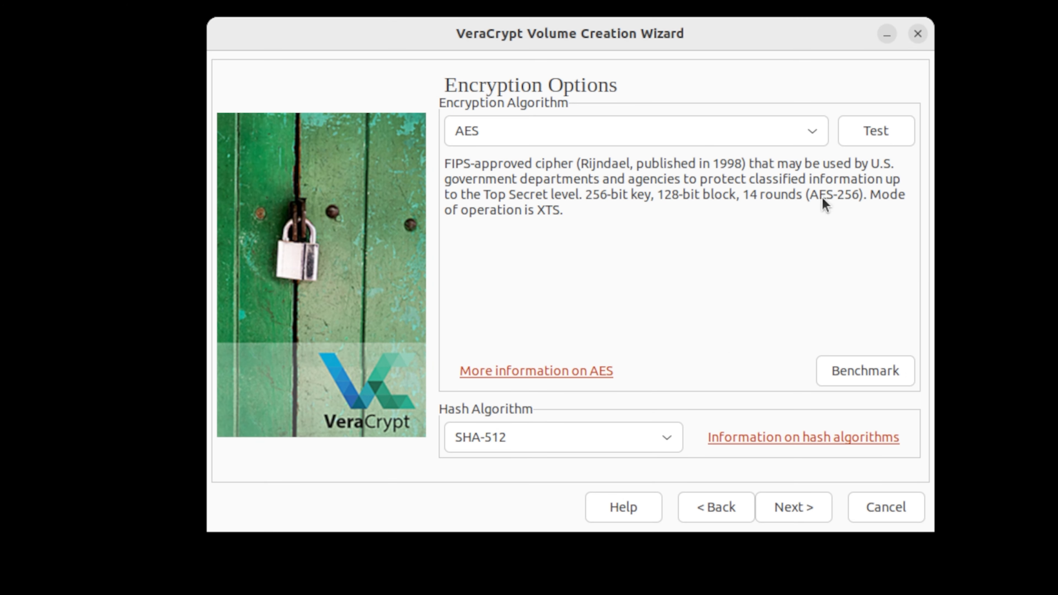
Choose AES as the encryption algorithm and SHA-512 as the hash algorithm, and accept the encryption options.
left_click(816, 137)
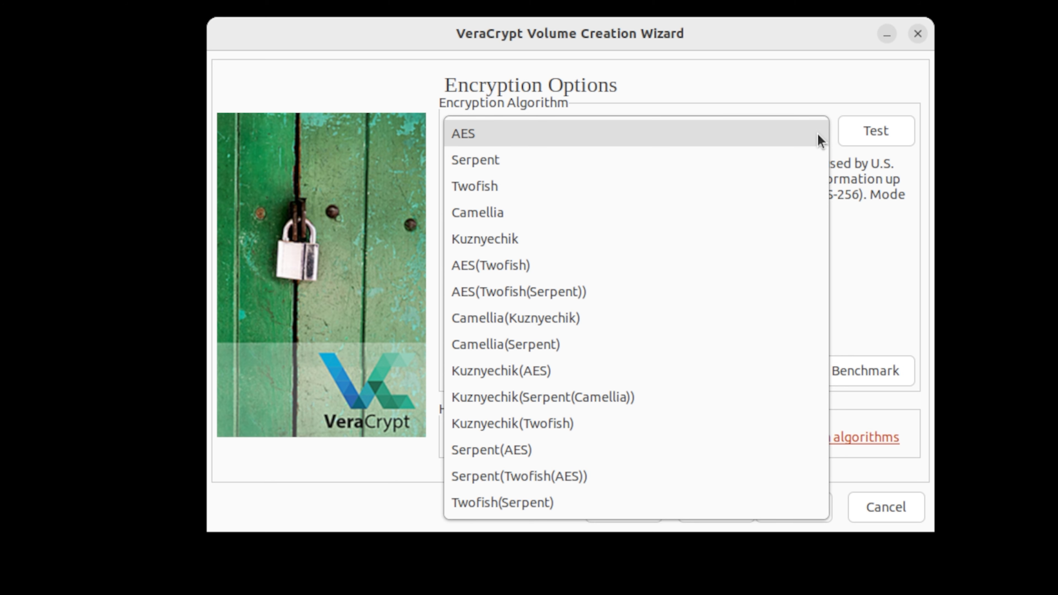
left_click(819, 141)
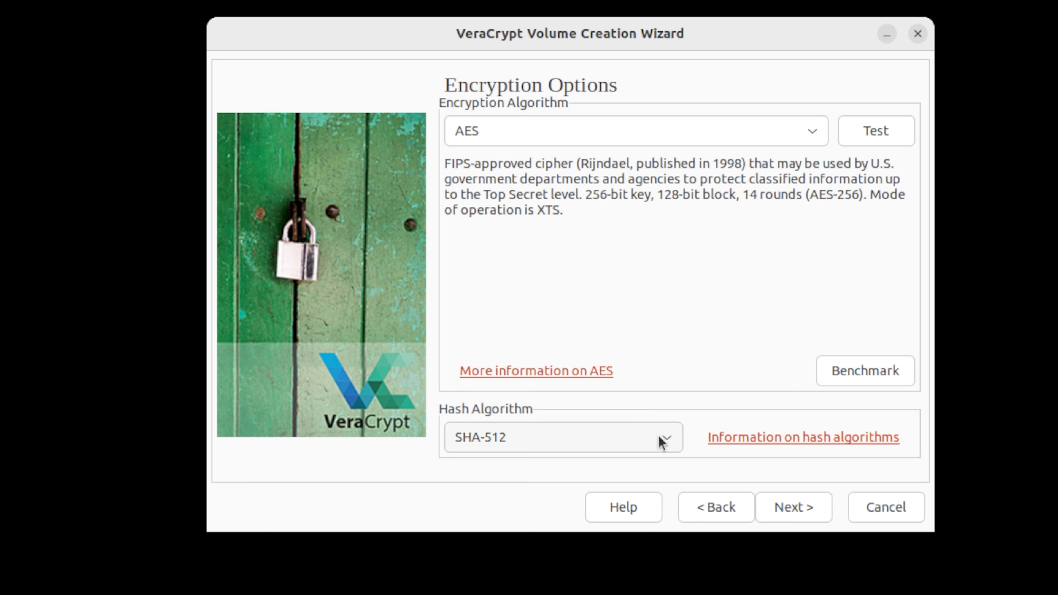
left_click(671, 446)
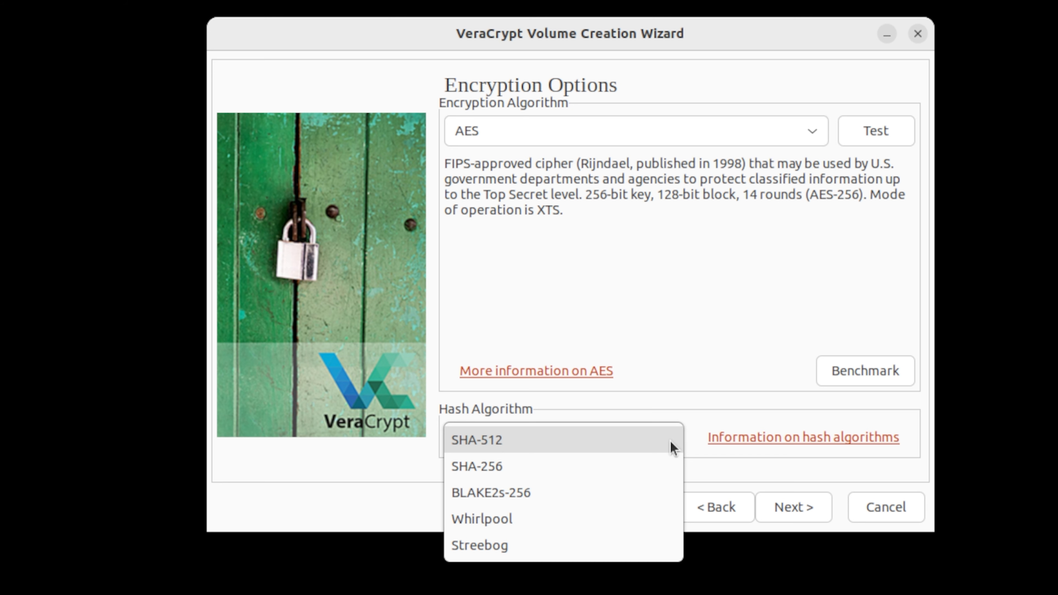
left_click(672, 447)
left_click(778, 508)
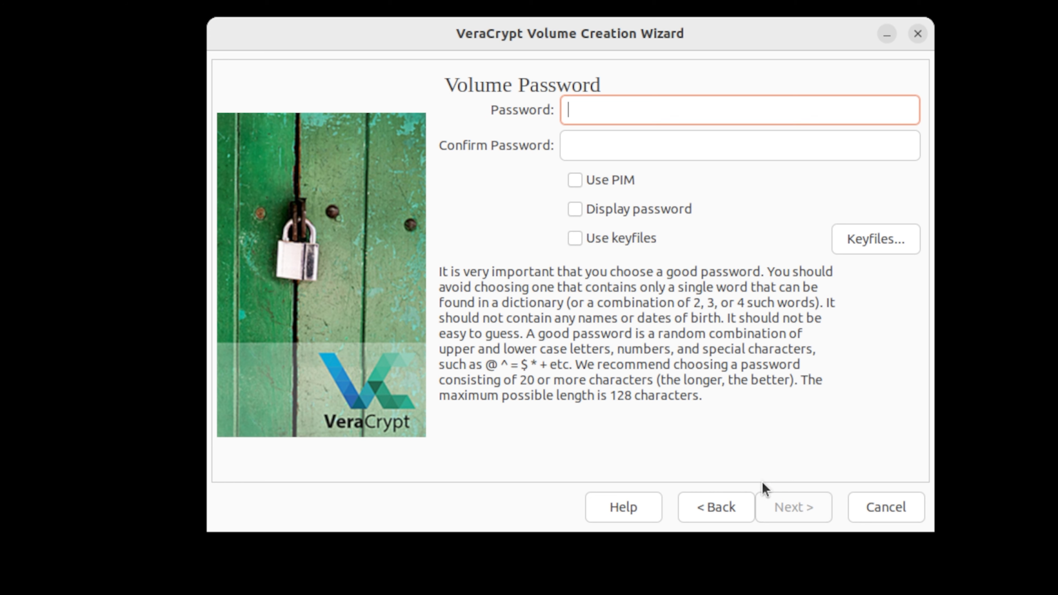
Enter and confirm the volume password without using a PIM or keyfiles.
type("testpassword1")
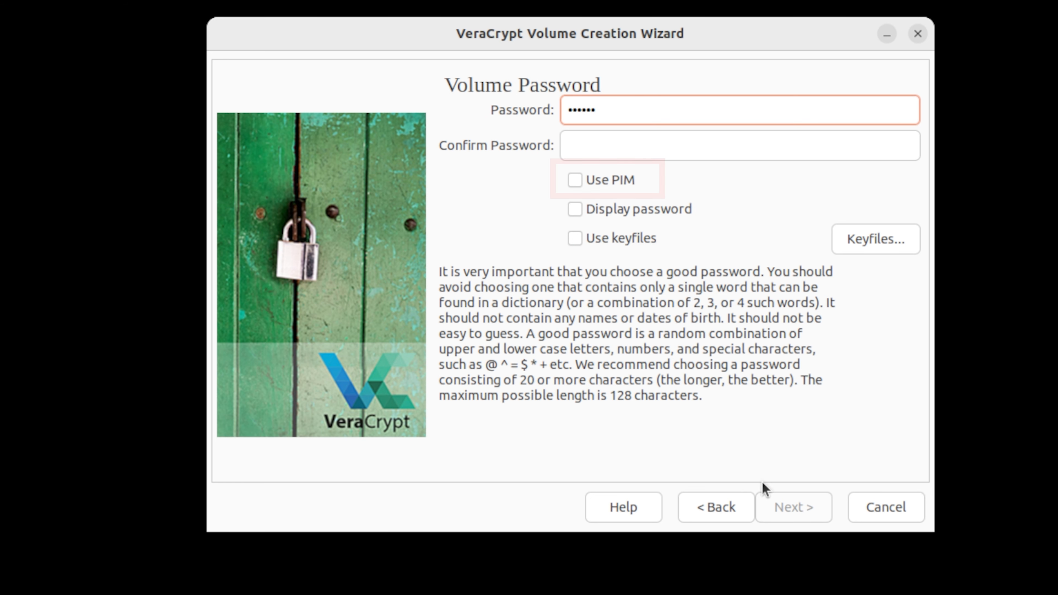
key("Tab")
type("testpasswor")
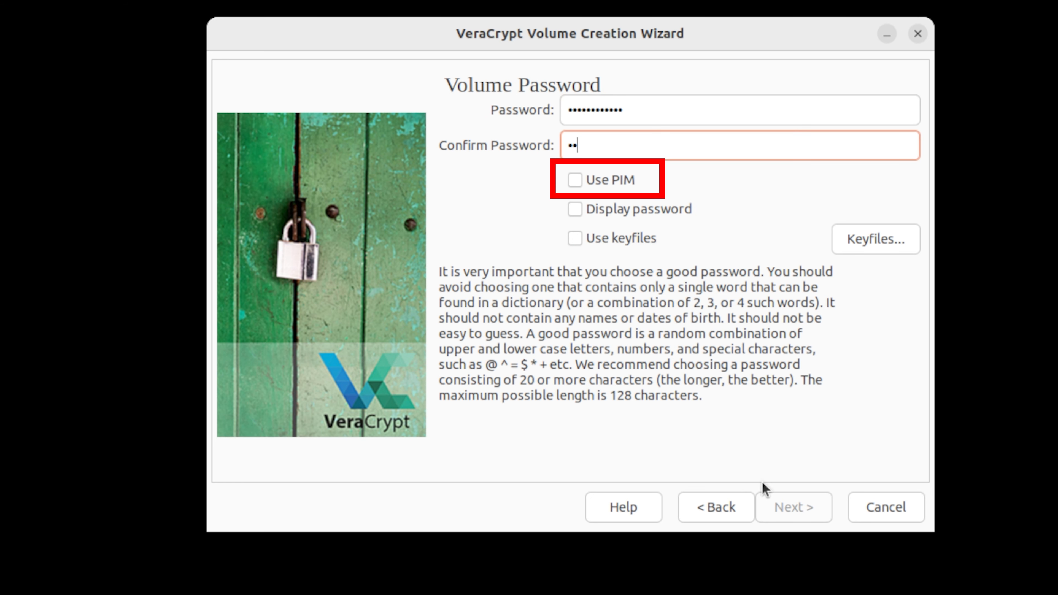
type("d1")
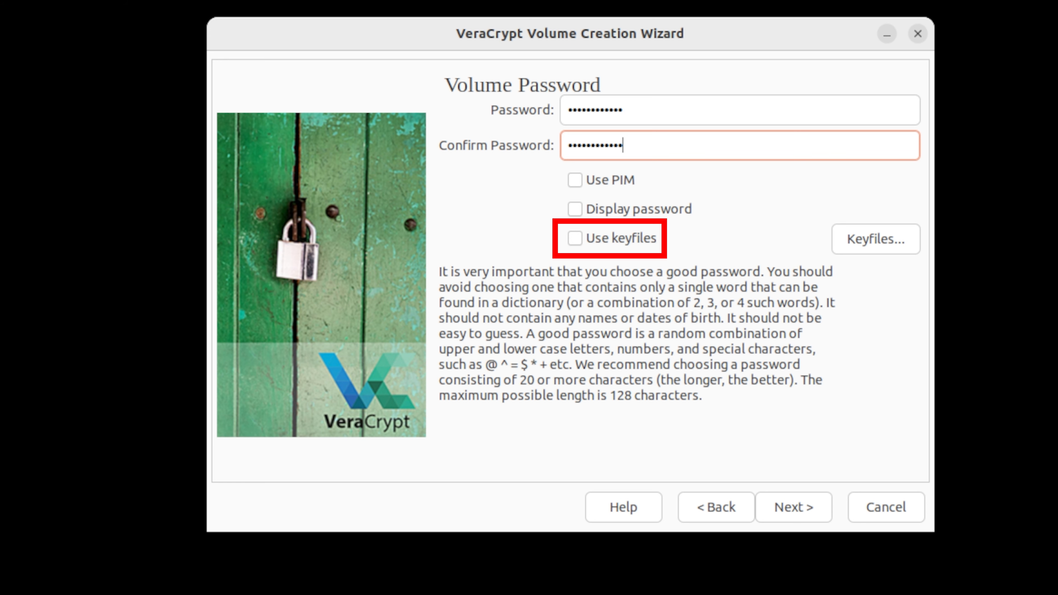
left_click(799, 516)
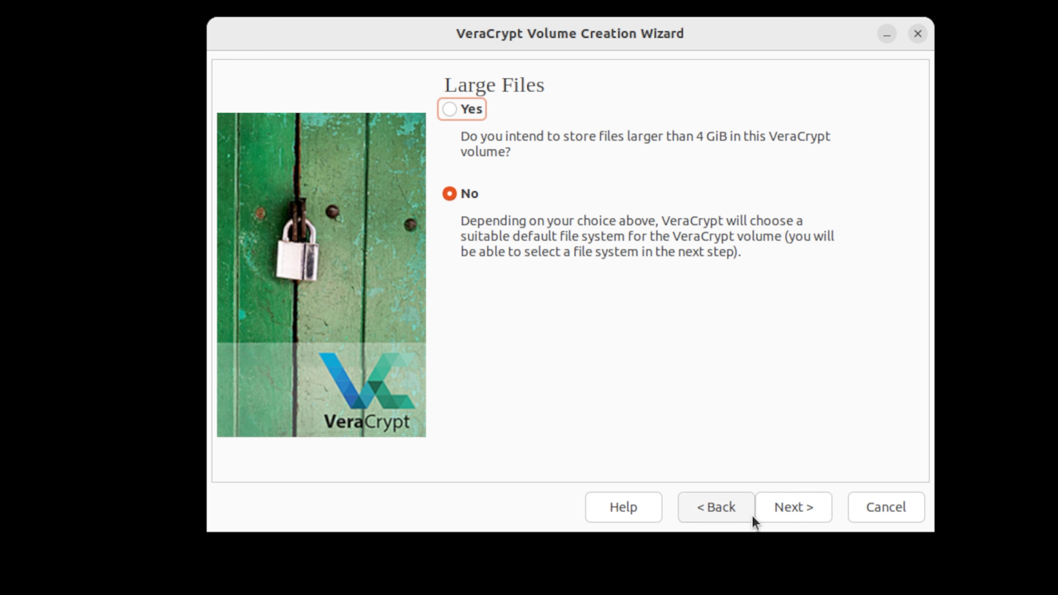
Decline support for files larger than 4 GiB and choose the FAT filesystem with Quick Format.
left_click(791, 519)
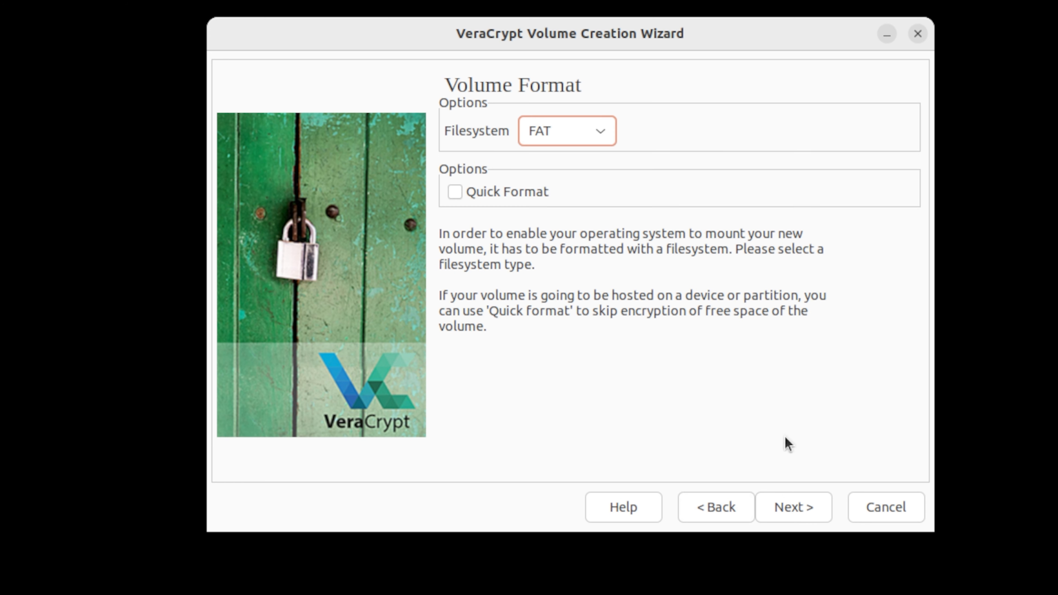
left_click(610, 138)
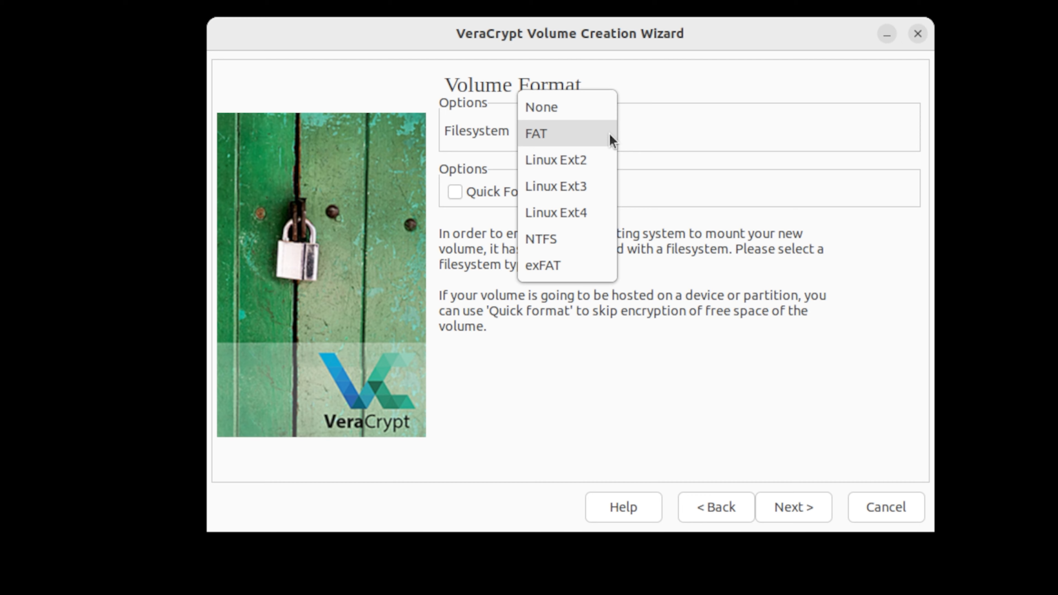
left_click(610, 137)
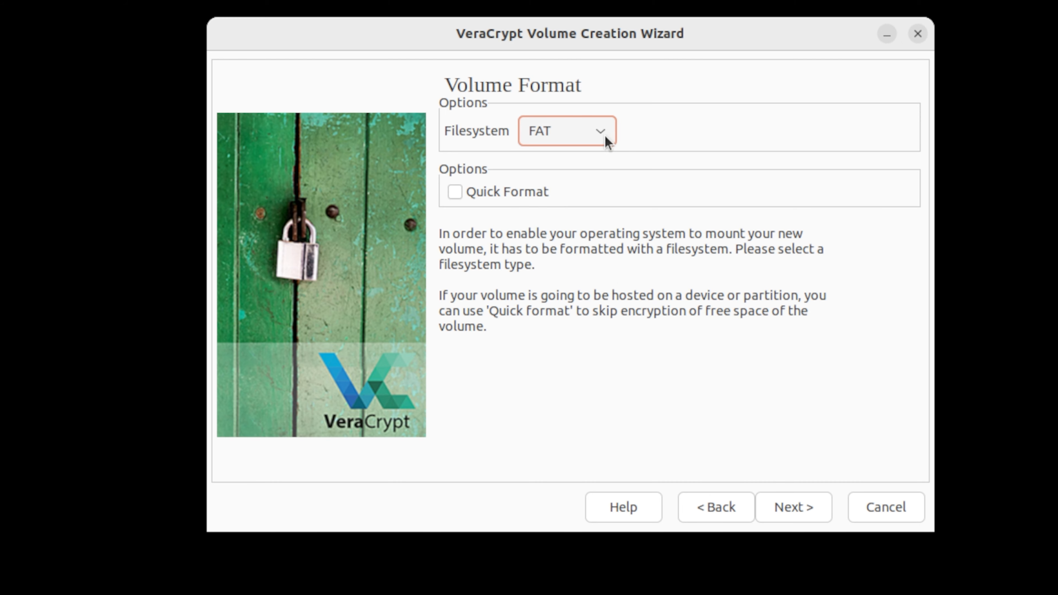
left_click(520, 195)
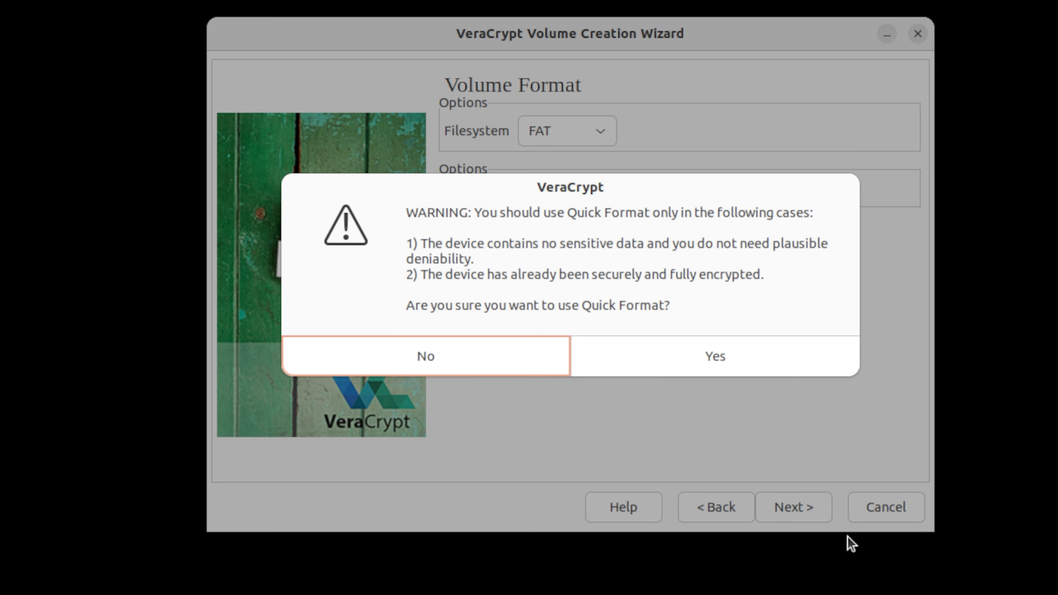
left_click(746, 357)
left_click(791, 516)
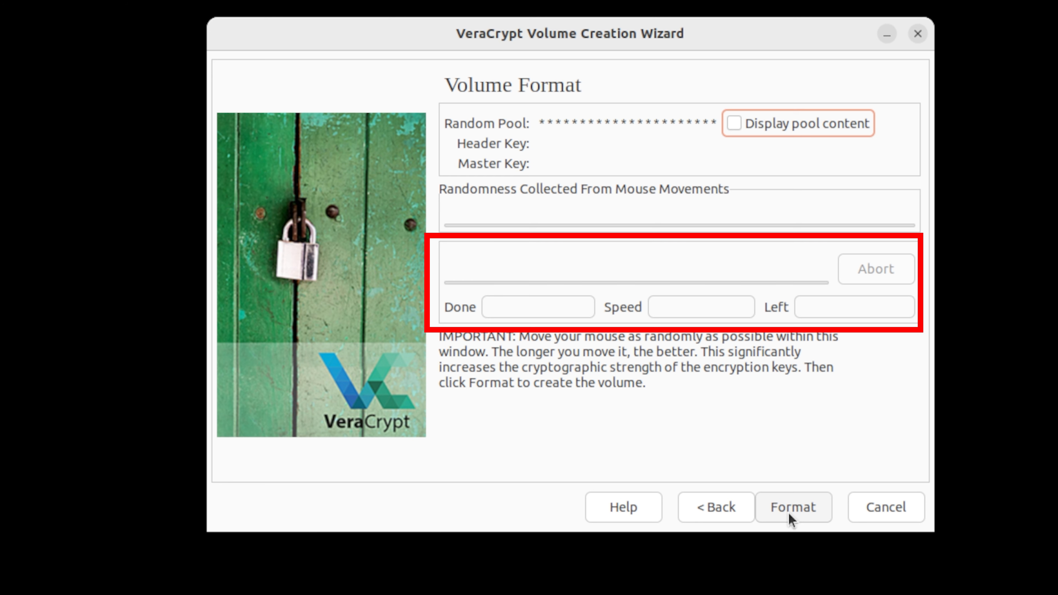
Format /dev/sdb1 as the encrypted volume, agreeing to erase its files, and close the creation wizard.
left_click(824, 512)
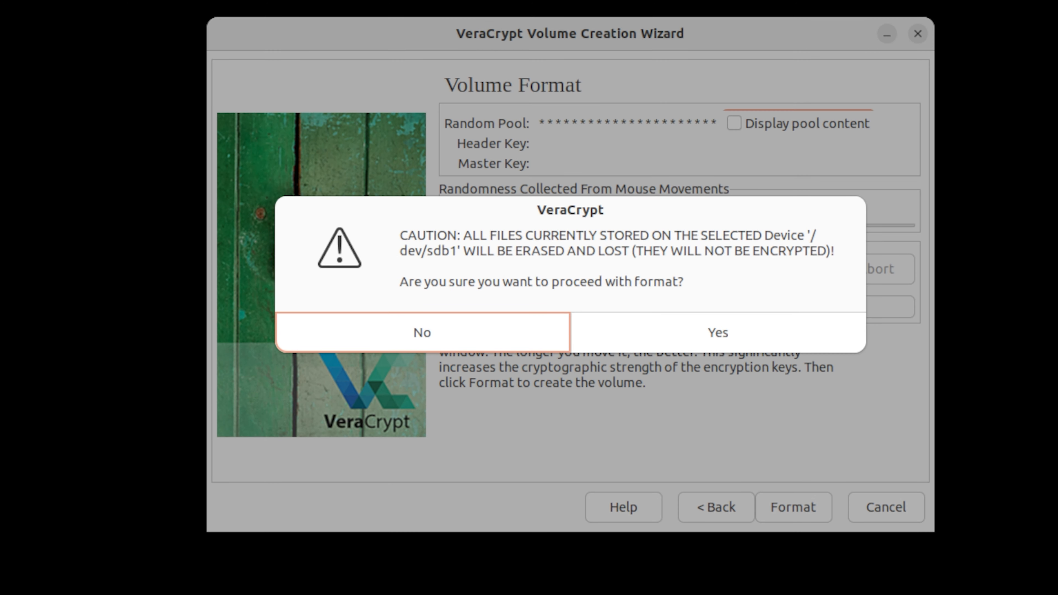
left_click(706, 340)
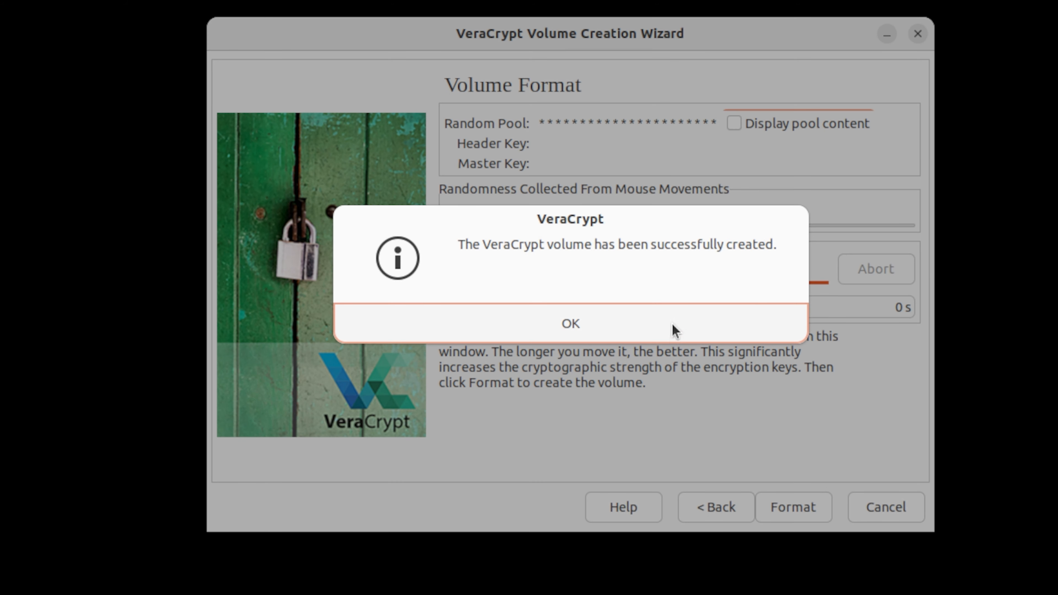
left_click(675, 331)
left_click(858, 507)
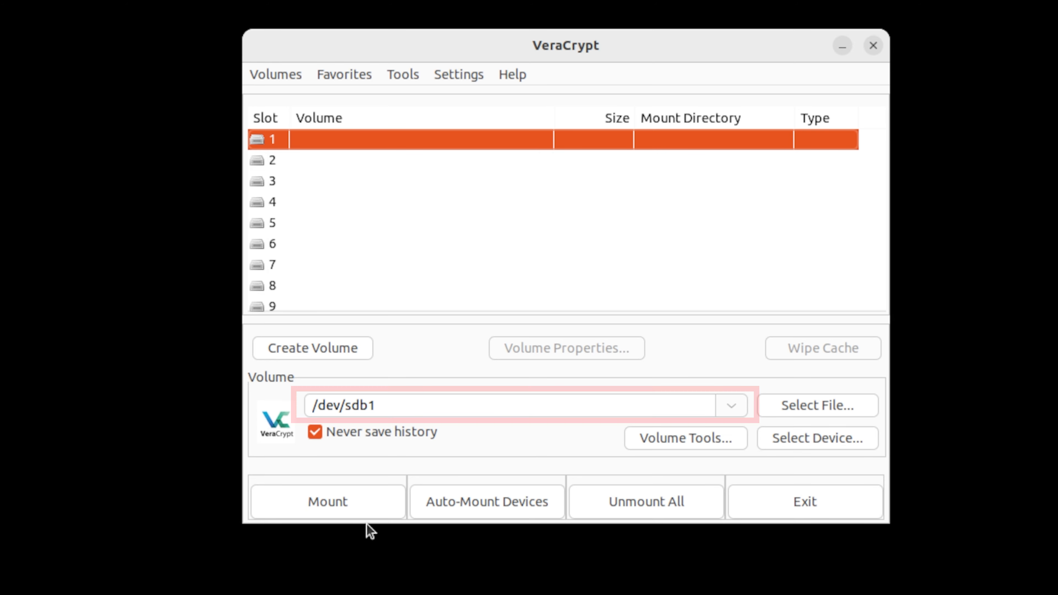
Mount /dev/sdb1 in slot 1 by entering the volume password.
left_click(340, 497)
type("•••••••••••••")
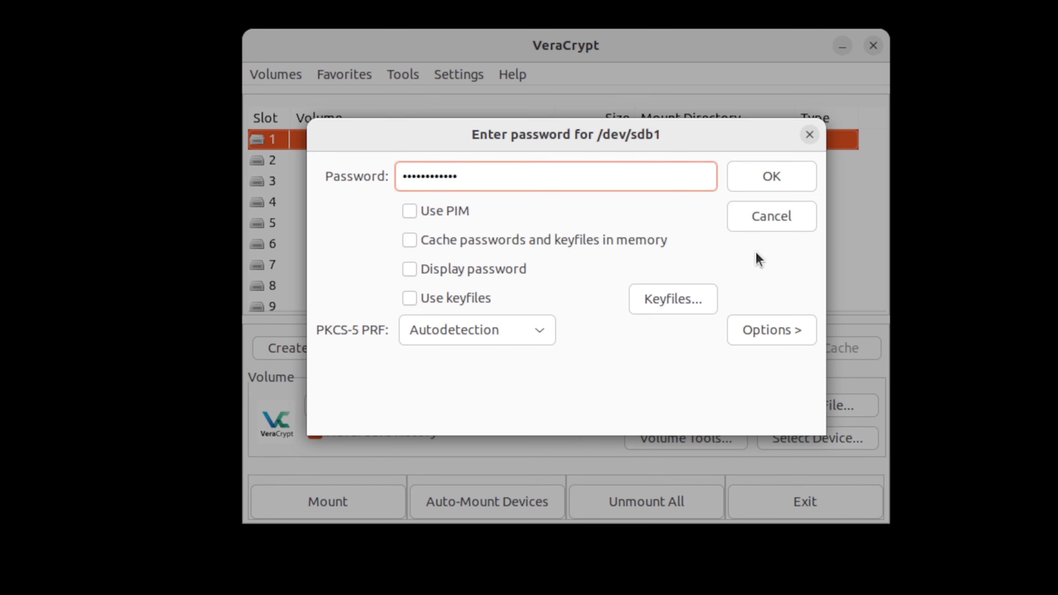
left_click(781, 179)
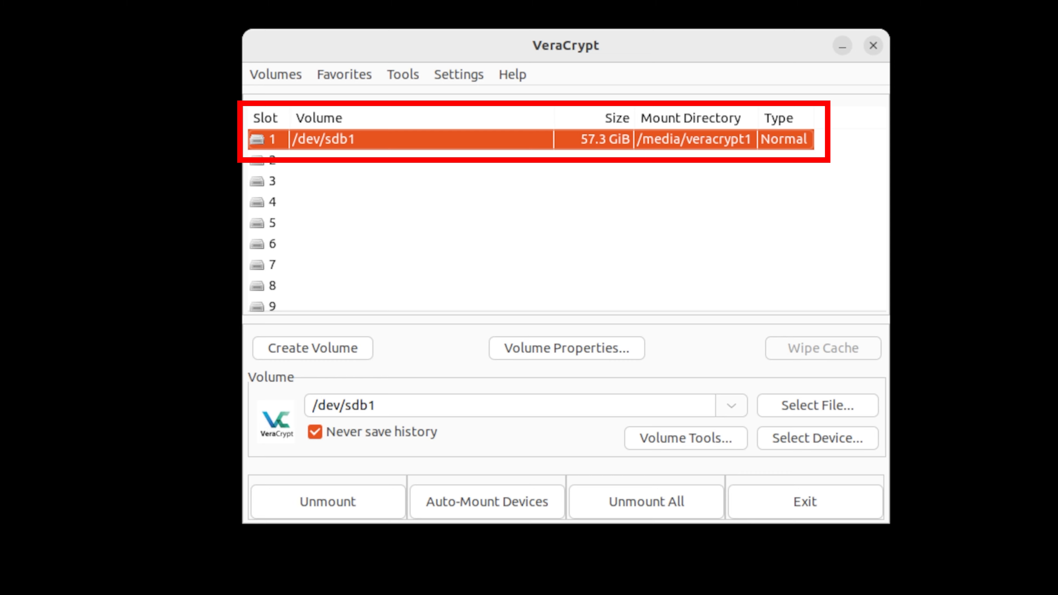
Open the mounted volume's folder in the file manager and launch a terminal at that location.
left_click(479, 52)
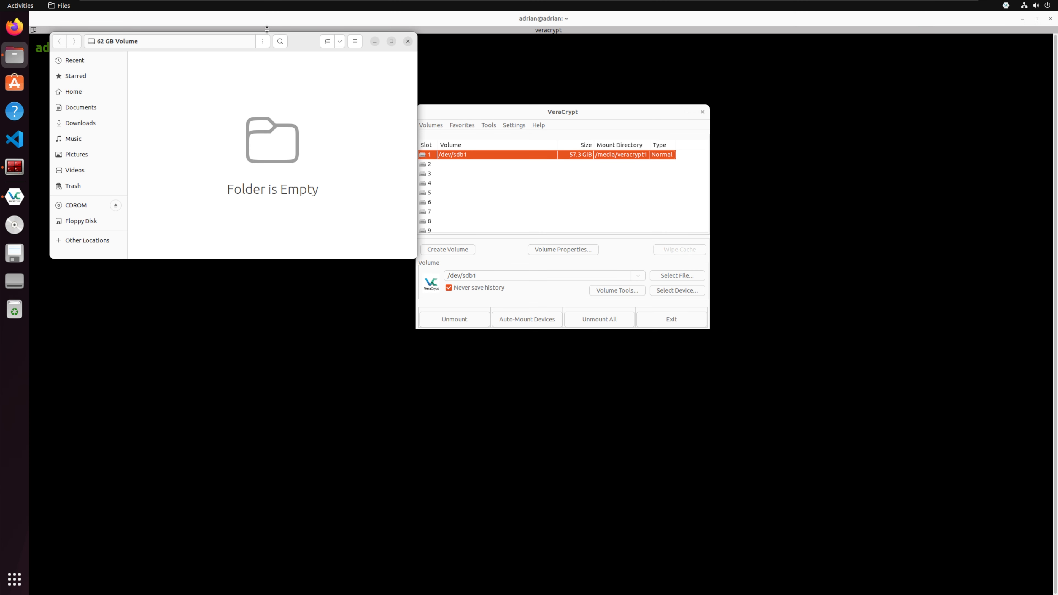
left_click_drag(310, 45, 636, 114)
right_click(602, 191)
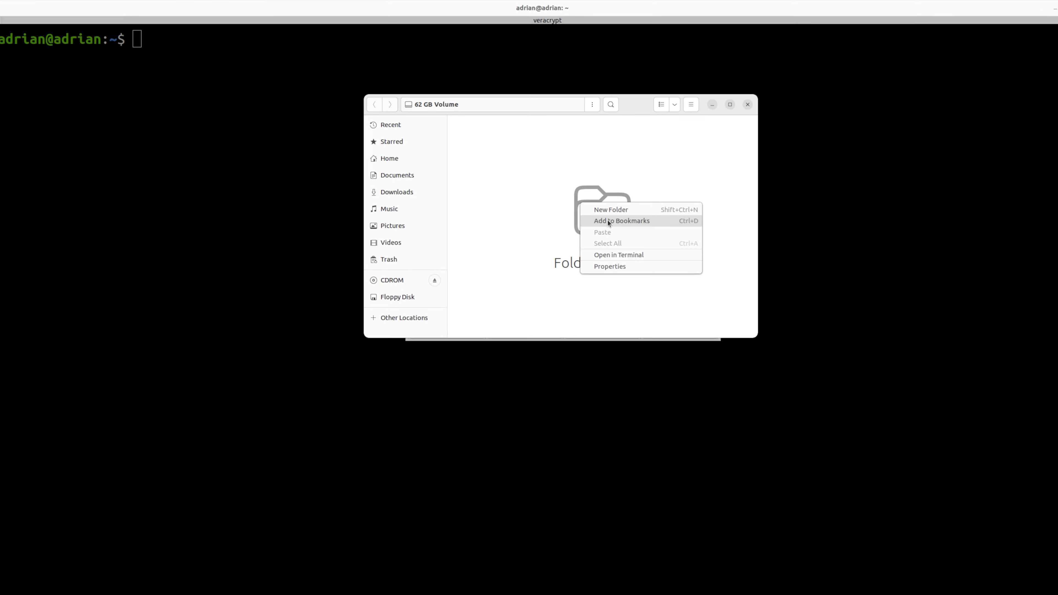
left_click(617, 251)
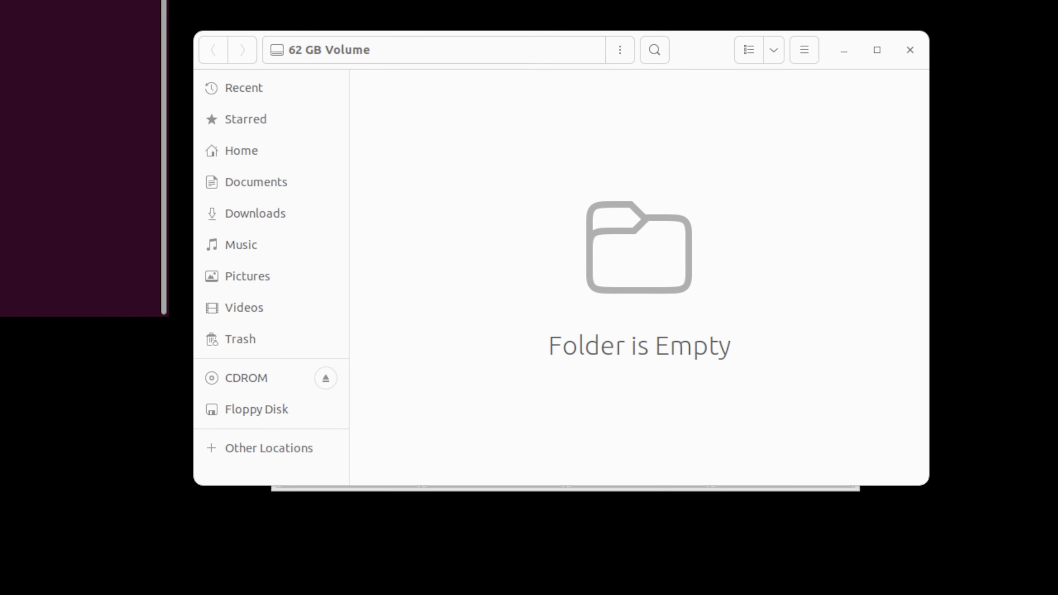
left_click_drag(0, 0, 371, 79)
Write "hello world" into a new file test.txt on the mounted volume via the terminal, and close the terminal.
type("echo \"hello world\" > test.txt")
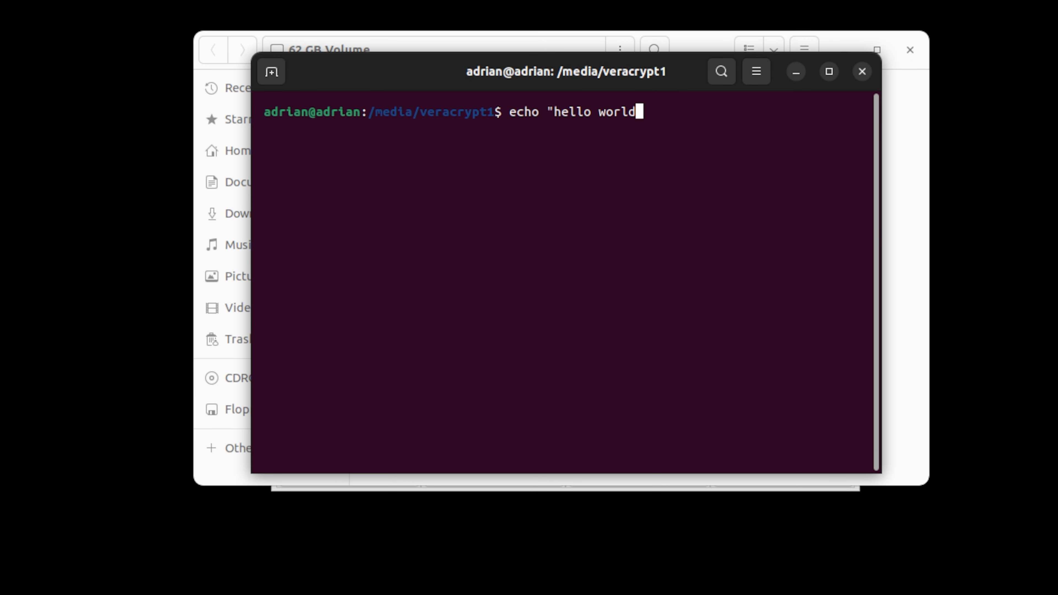
key("Return")
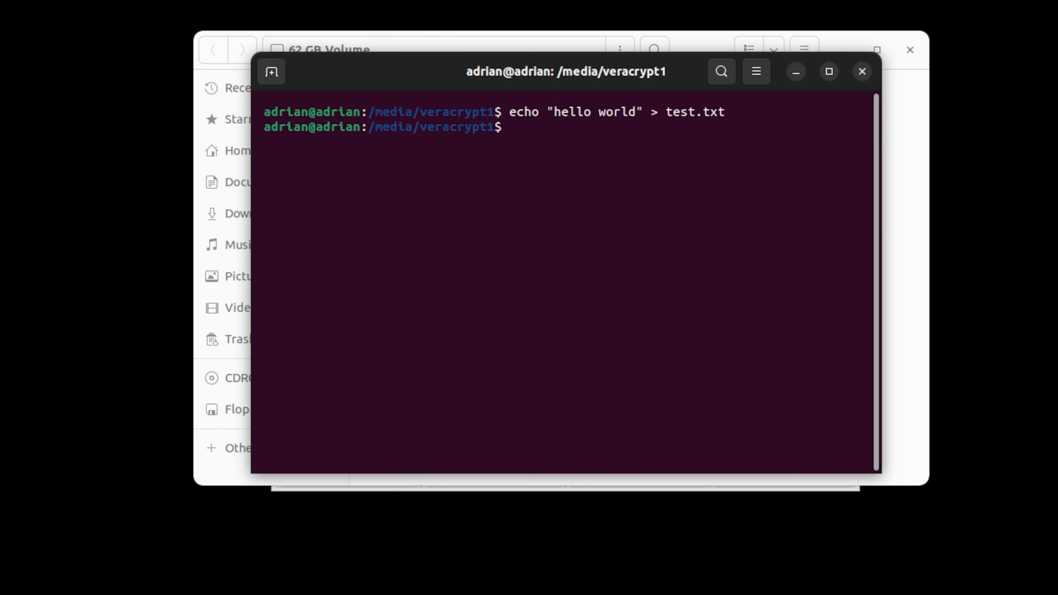
left_click(861, 71)
Open test.txt from the mounted volume to check its contents, and close the text editor and file manager.
left_click(405, 108)
double_click(405, 107)
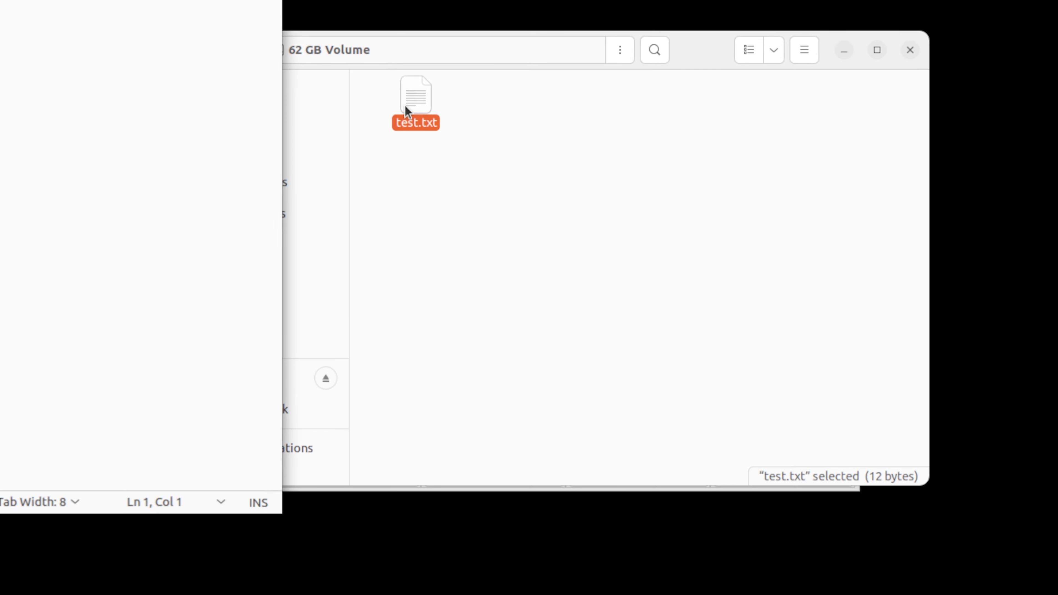
left_click_drag(0, 0, 496, 86)
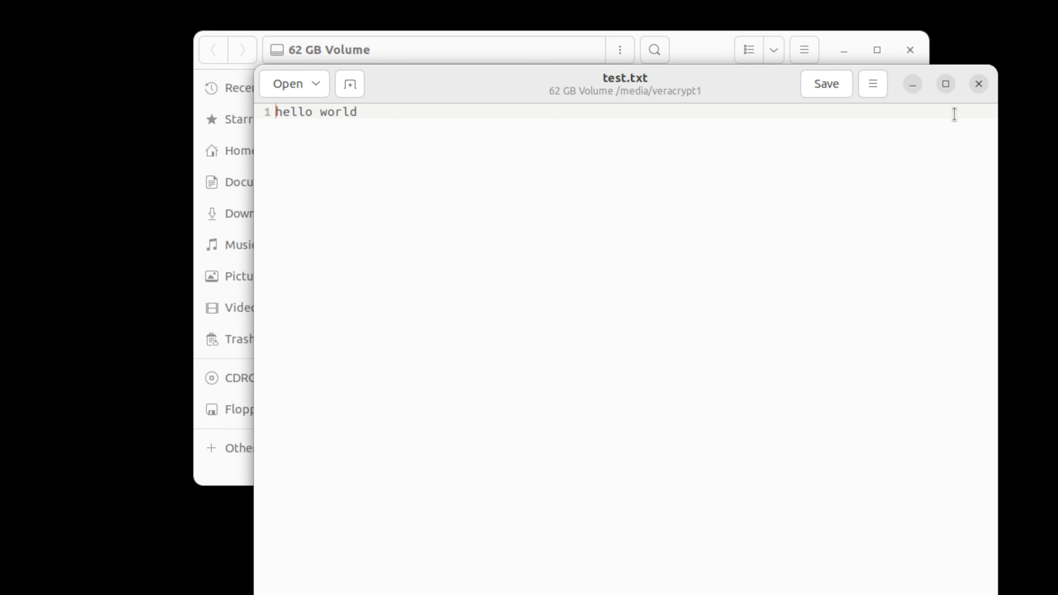
left_click(979, 83)
left_click(909, 49)
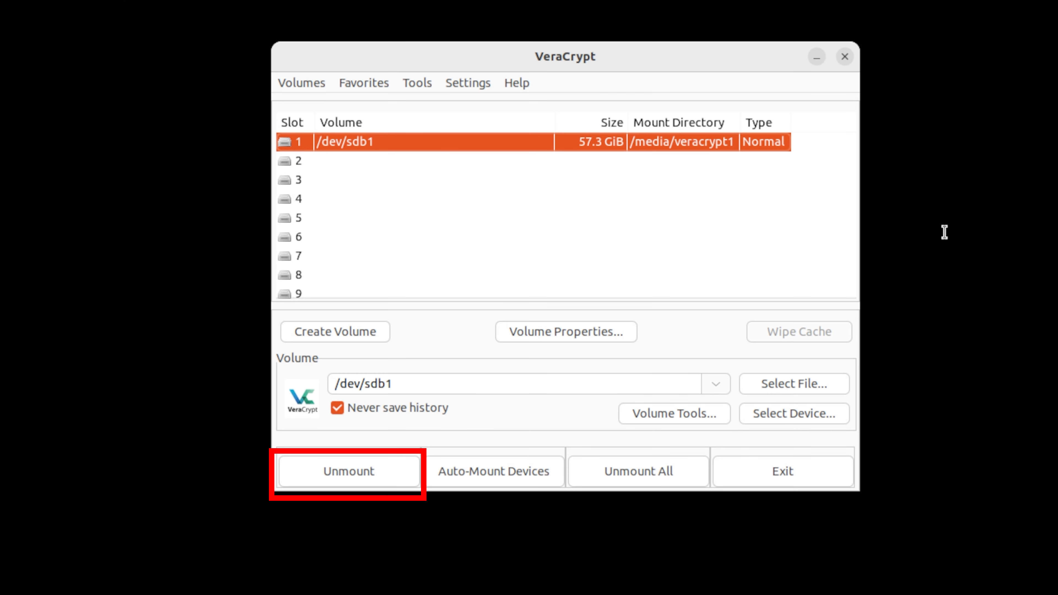
Unmount the encrypted volume /dev/sdb1 from slot 1 and exit VeraCrypt.
left_click(349, 471)
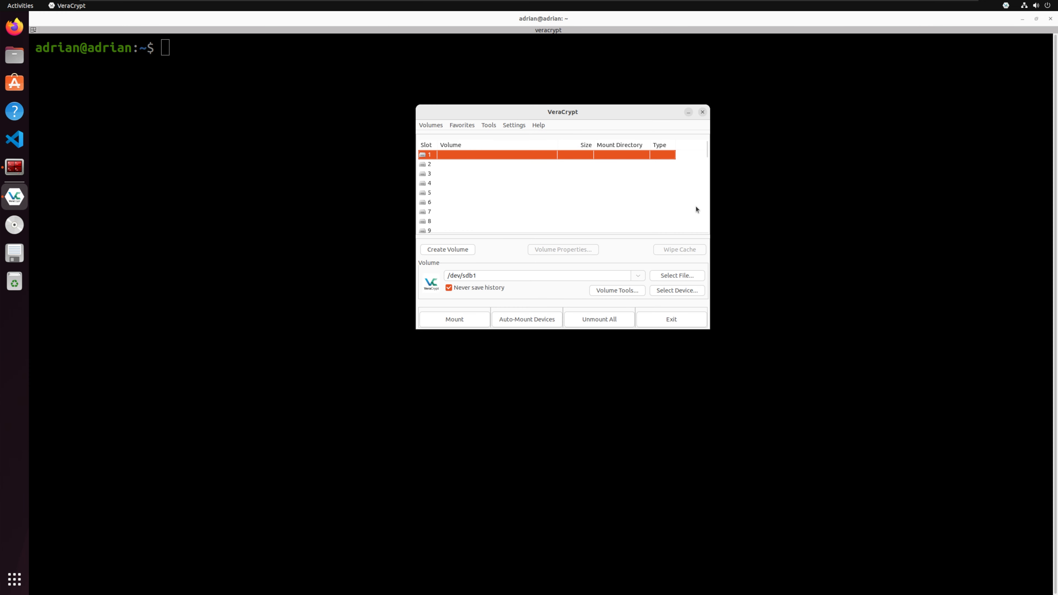
left_click(667, 317)
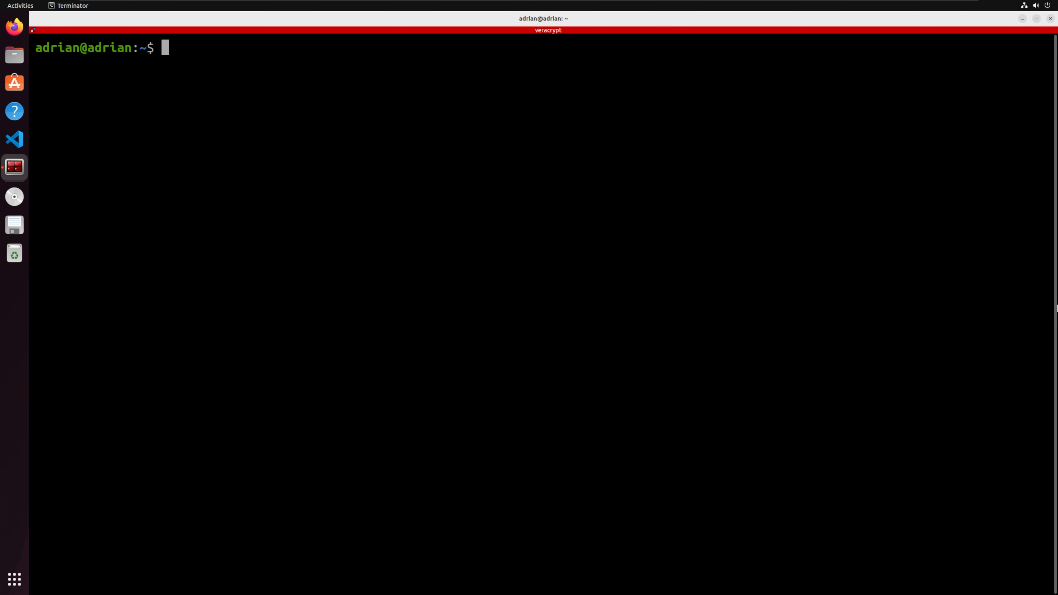
Search the installed applications for the Disks utility and open it.
left_click(14, 579)
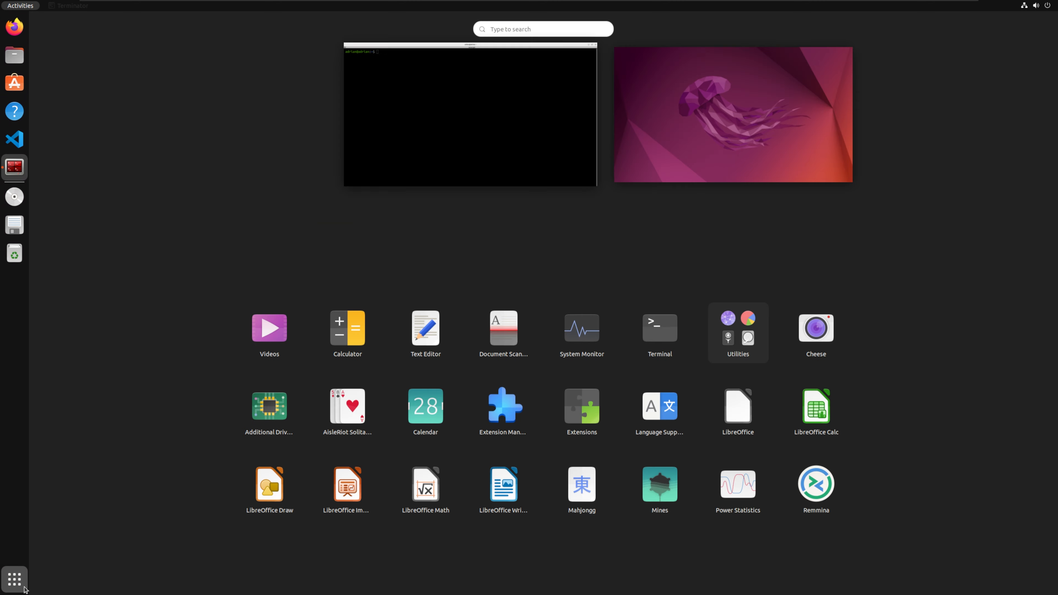
type("dl")
type("s")
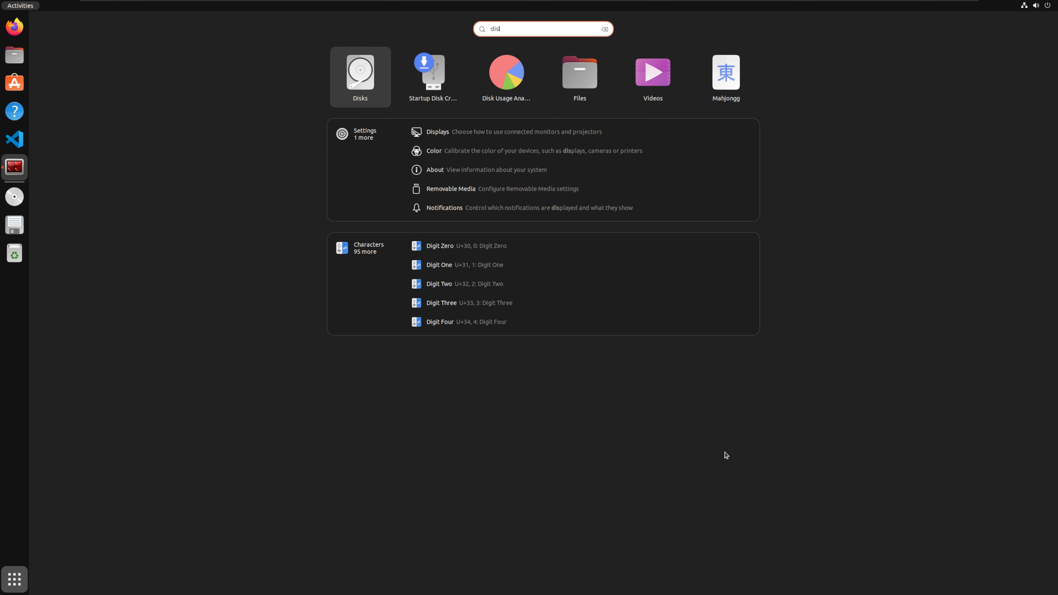
key("Return")
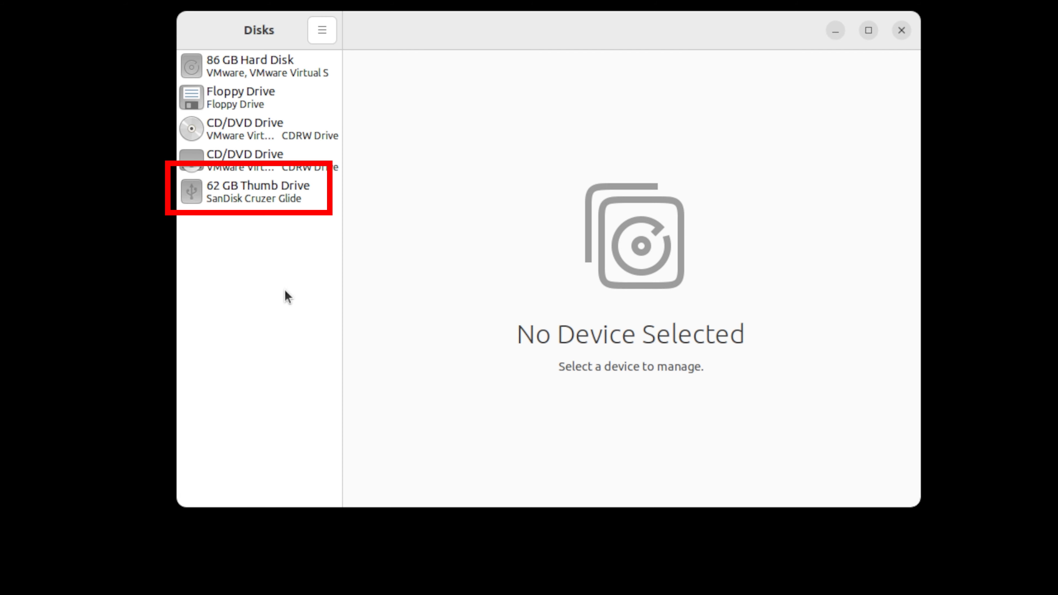
Format the 62 GB SanDisk thumb drive with quick erase and MBR / DOS partitioning, confirming the data loss.
left_click(270, 197)
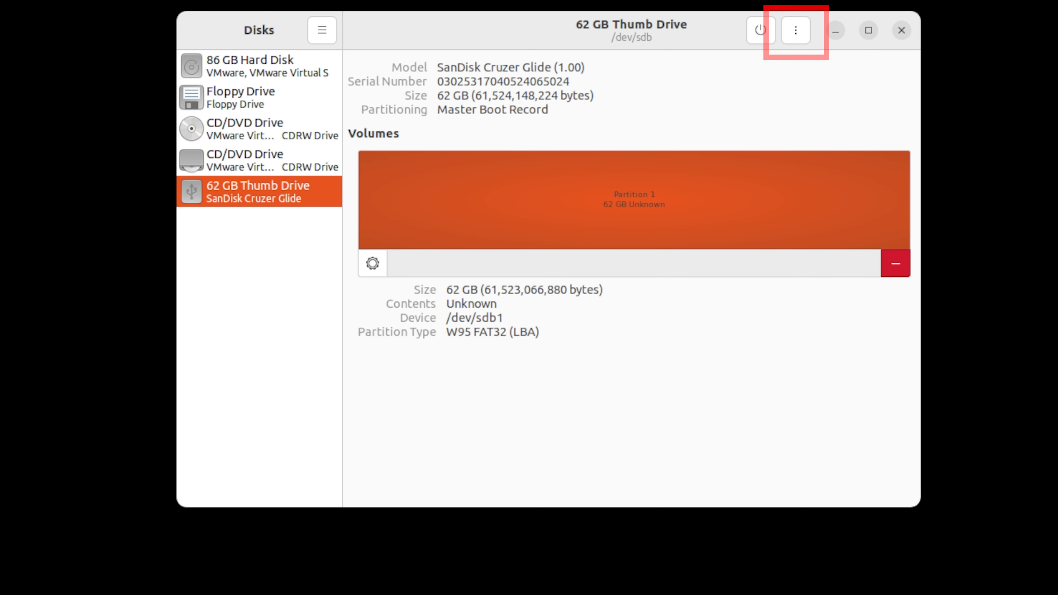
left_click(805, 29)
left_click(779, 80)
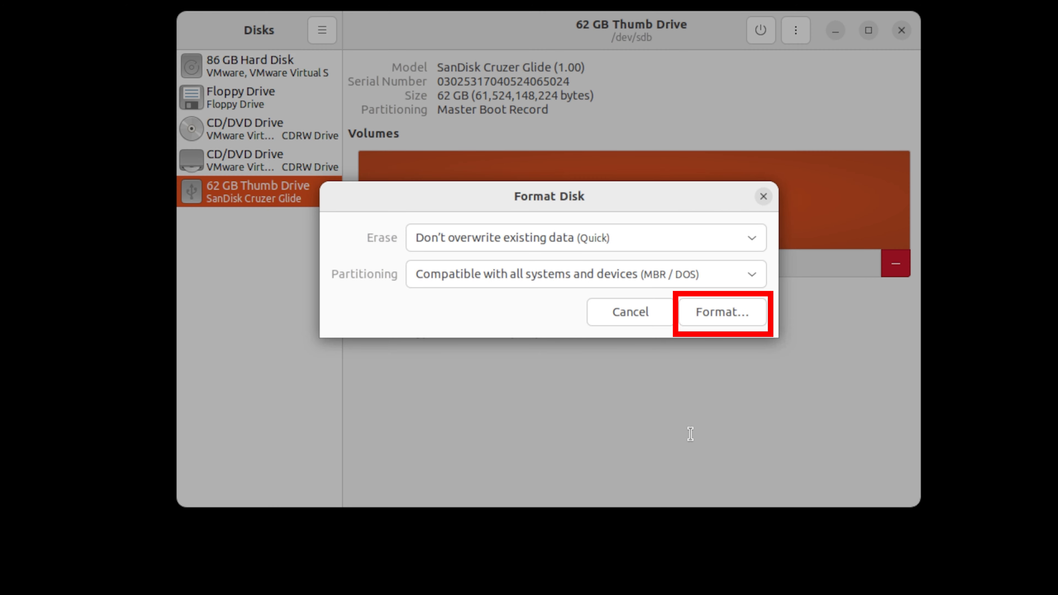
left_click(718, 314)
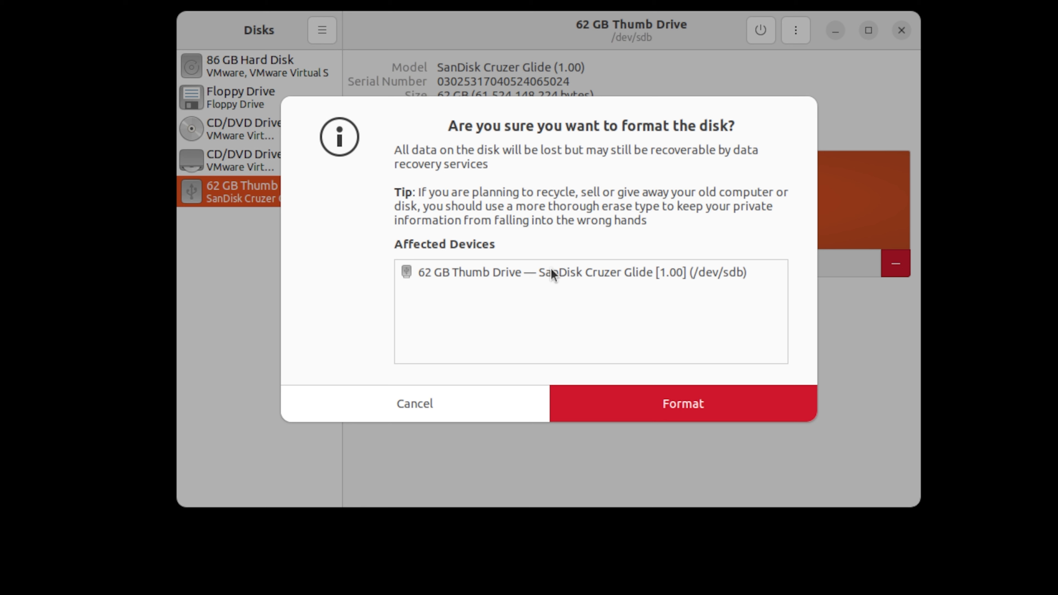
left_click(671, 404)
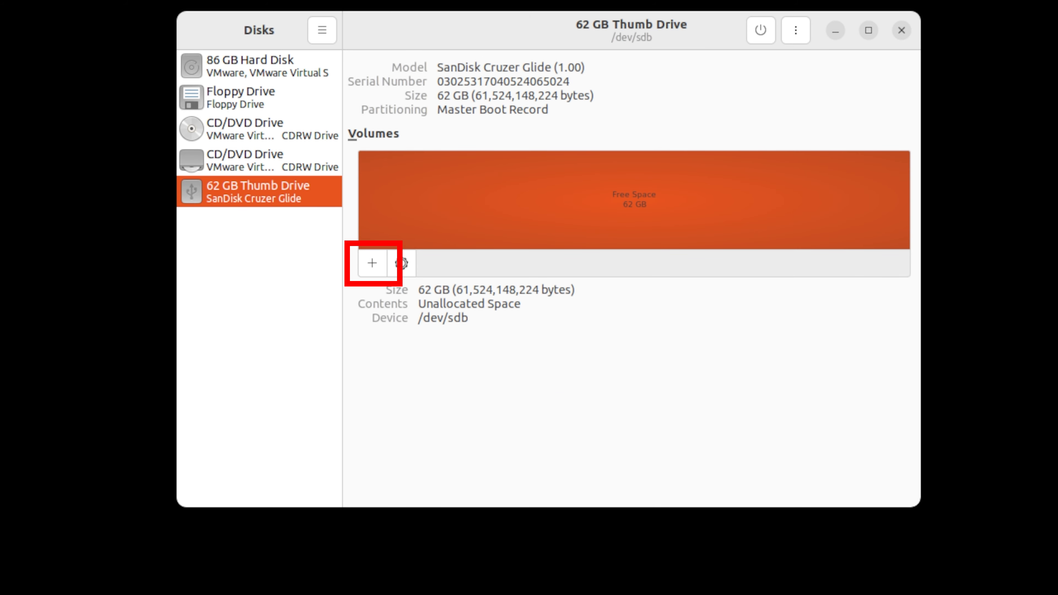
Create a 61.5 GB partition in the drive's free space, named MyUSB and formatted as FAT for all systems and devices.
left_click(366, 264)
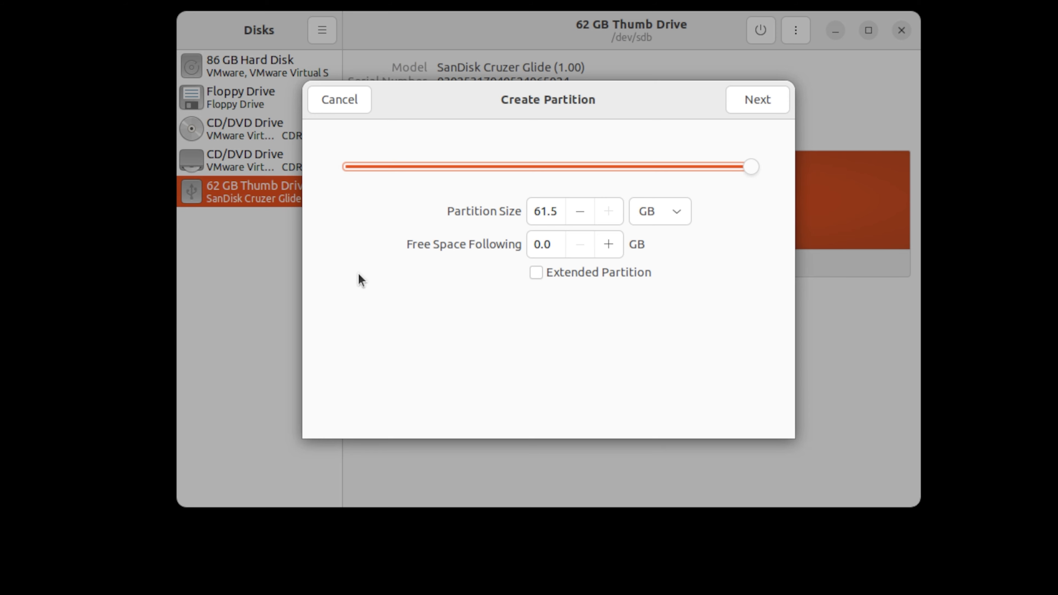
left_click(758, 100)
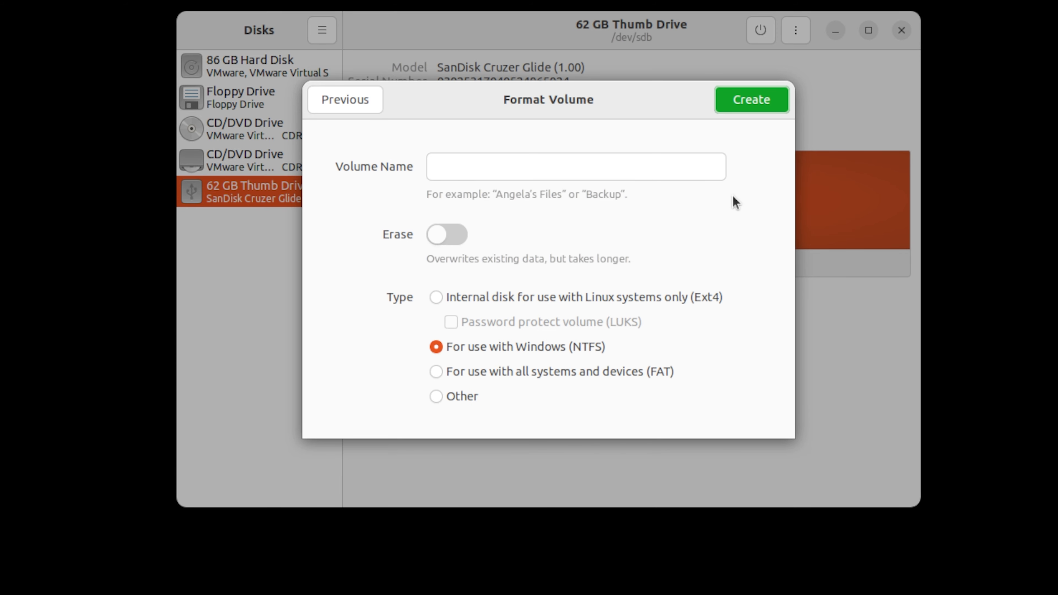
left_click(682, 171)
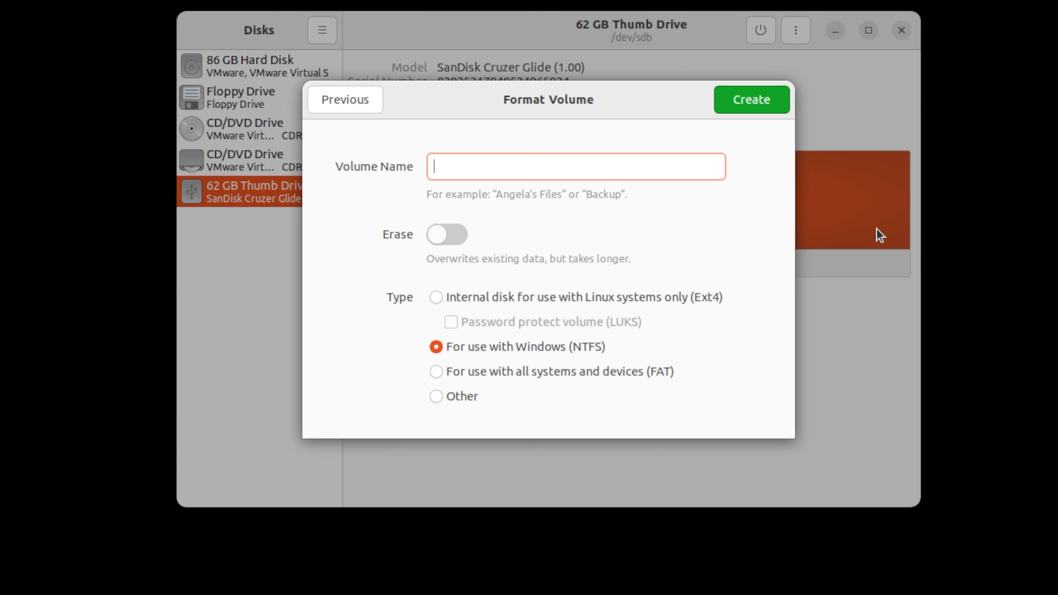
type("MyUSB")
left_click(649, 371)
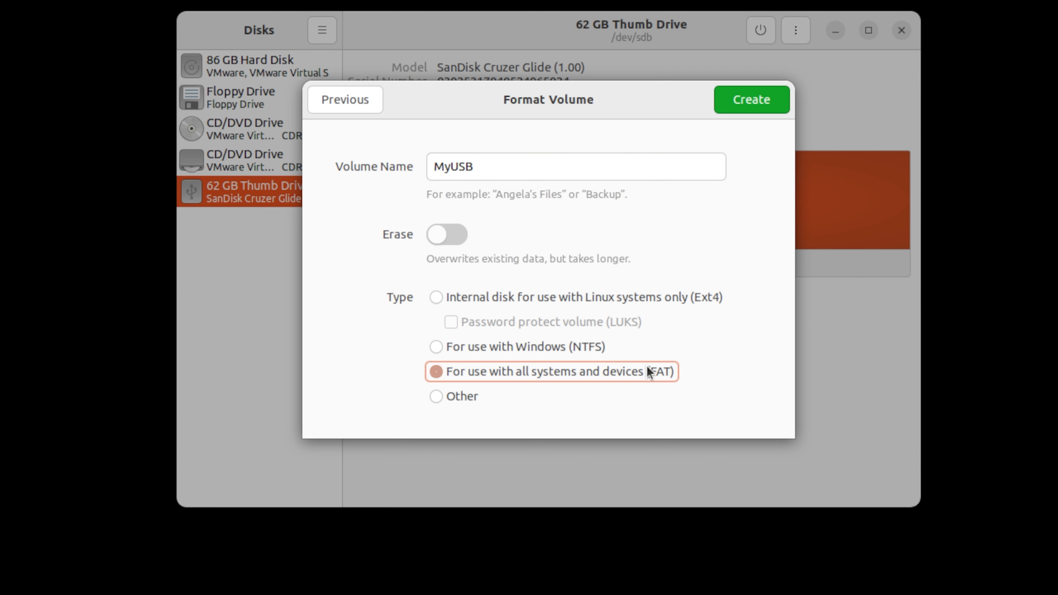
left_click(763, 106)
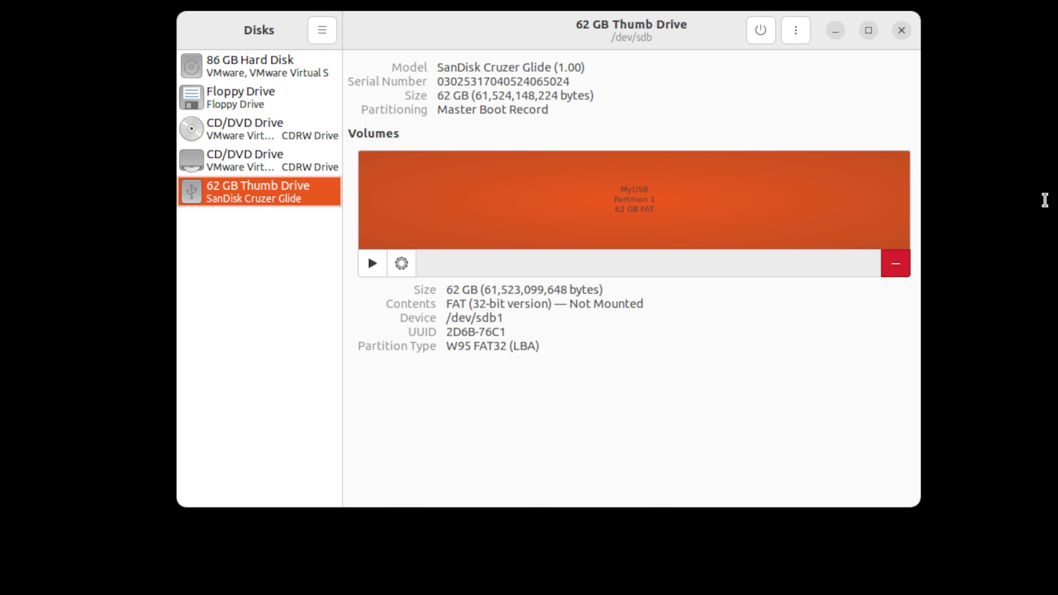
Close the Disks utility and bring the MyUSB drive's folder into view in the file manager.
left_click(902, 31)
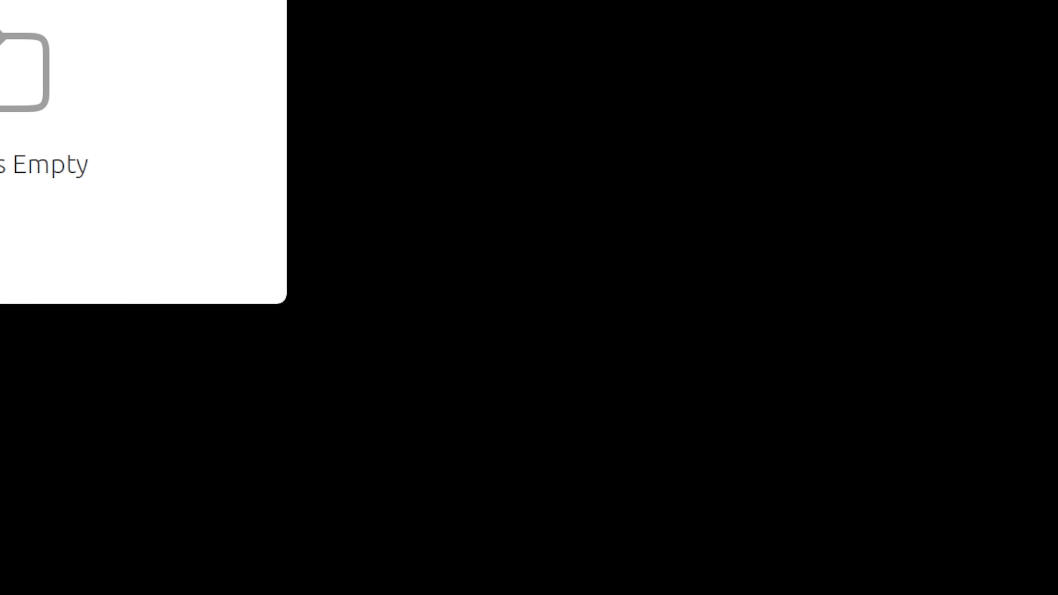
left_click_drag(40, 0, 669, 124)
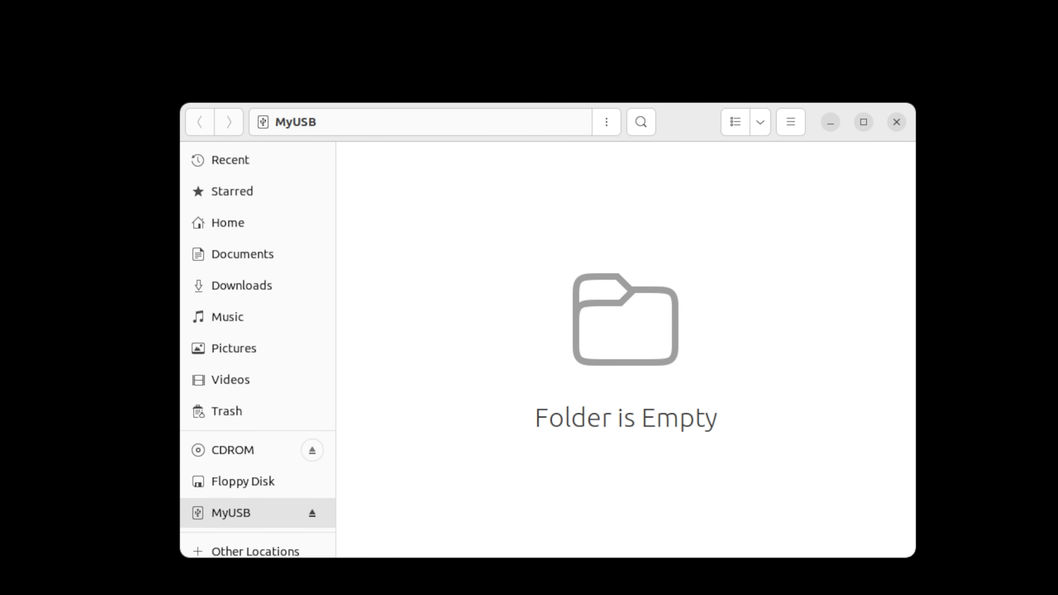